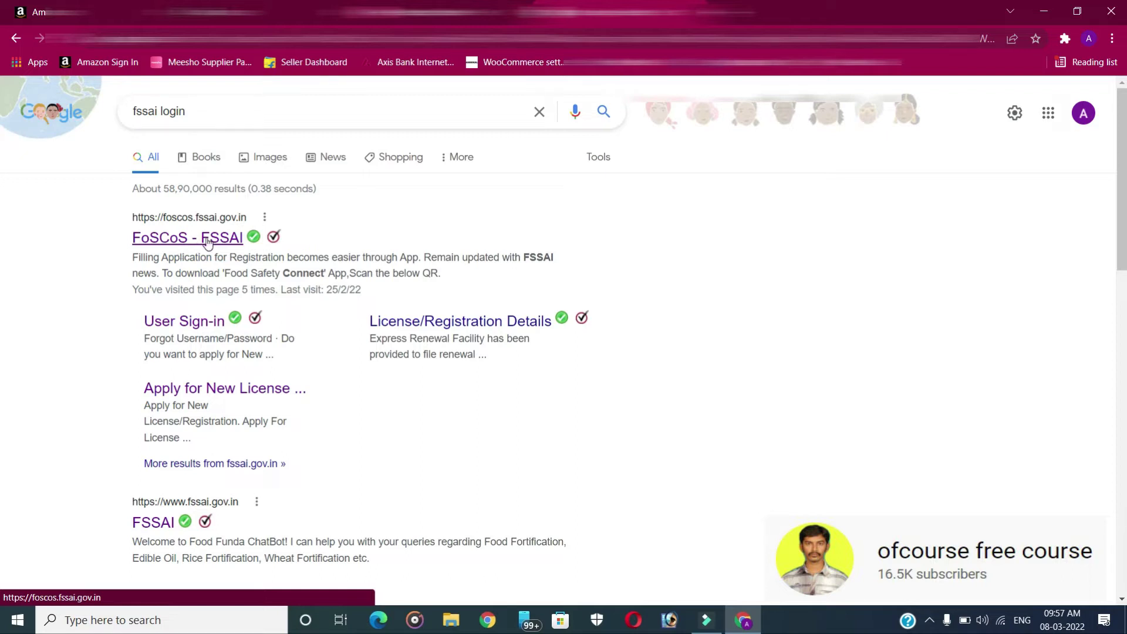
Go to the FoSCoS FSSAI site and start a new license/registration application
click(205, 238)
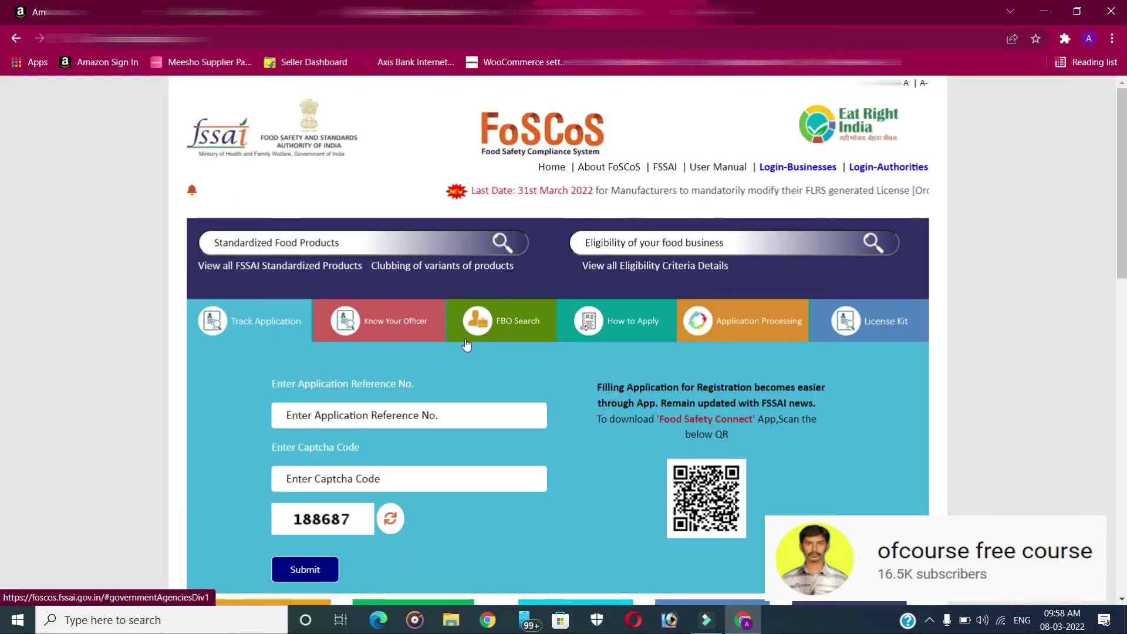
scroll(462, 344, down, 5)
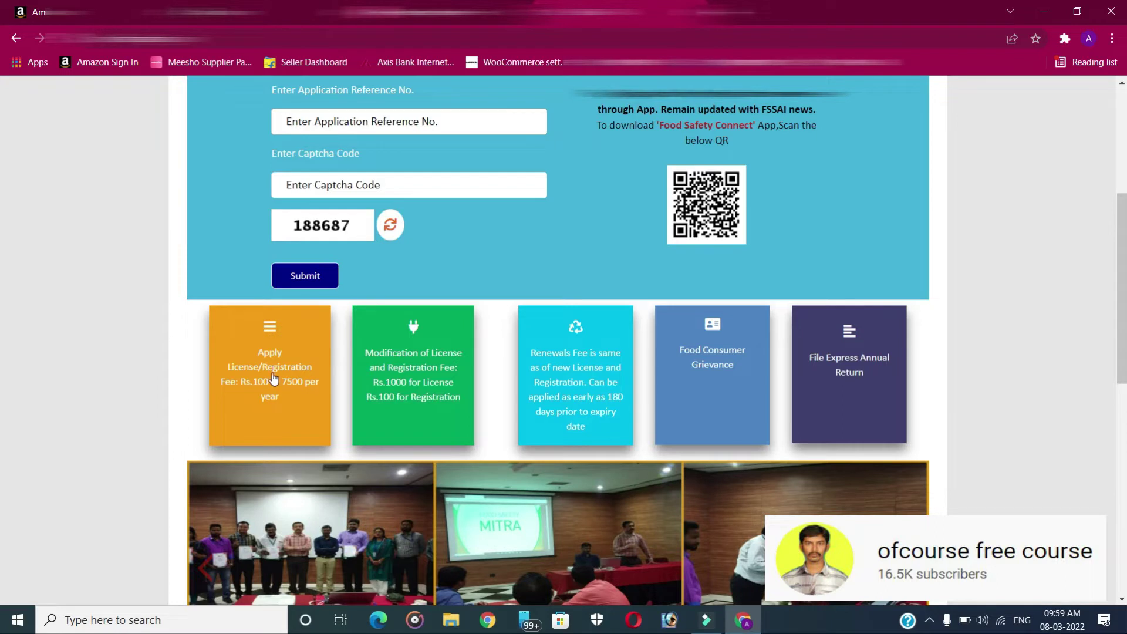
click(267, 374)
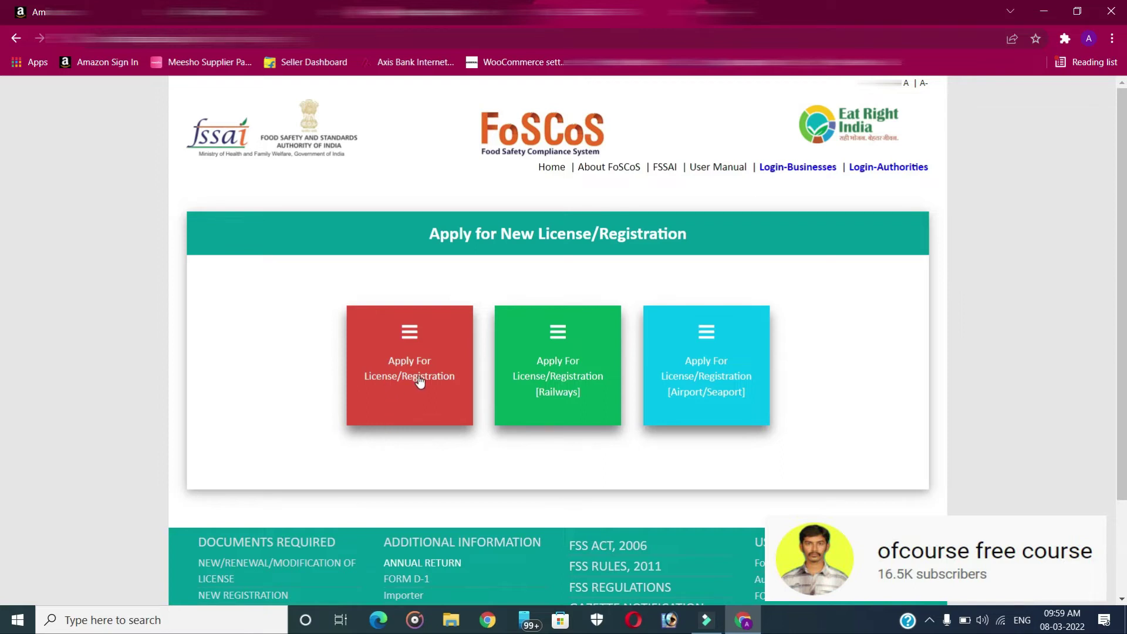
Apply as a Tamil Nadu Trade/Retail retailer with turnover up to 12 lakhs and start the Registration form
click(404, 366)
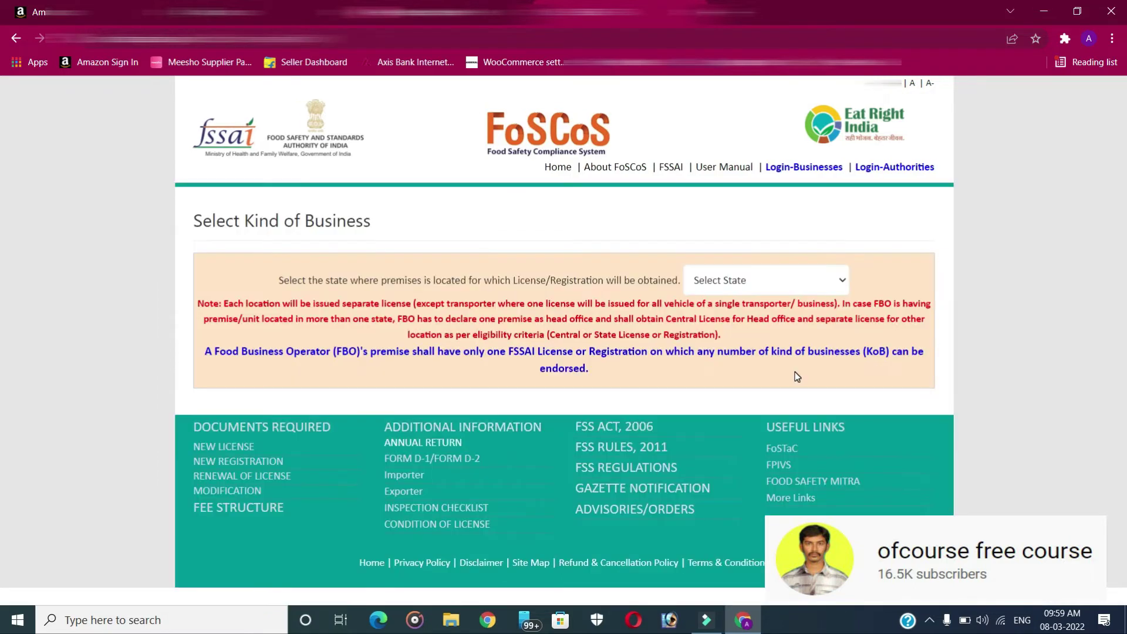
click(748, 279)
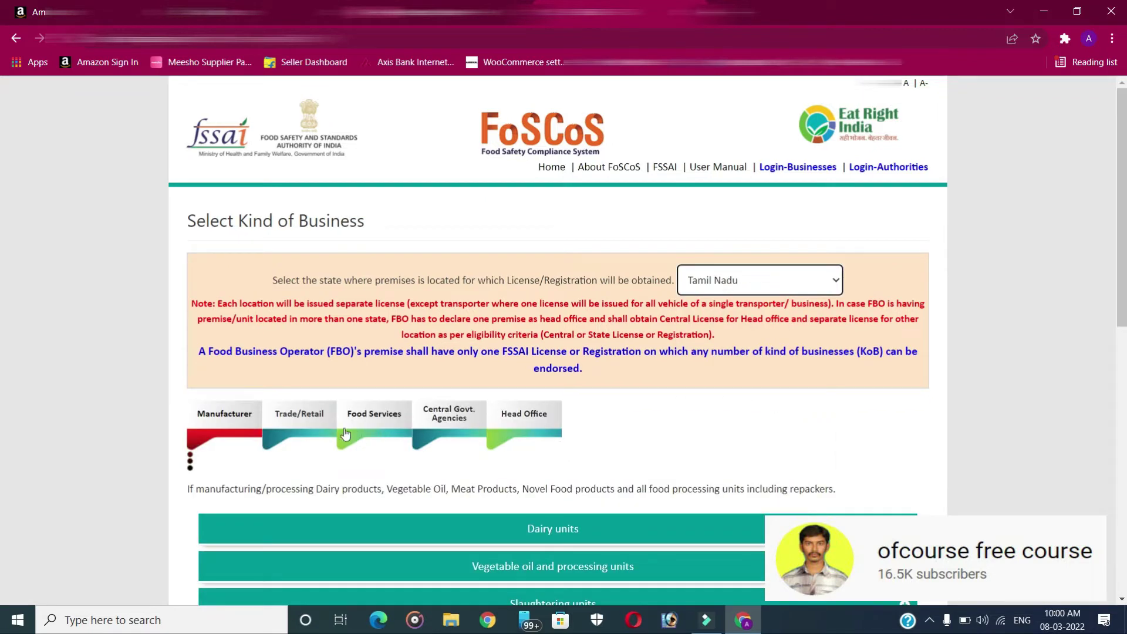
click(301, 417)
scroll(471, 468, down, 5)
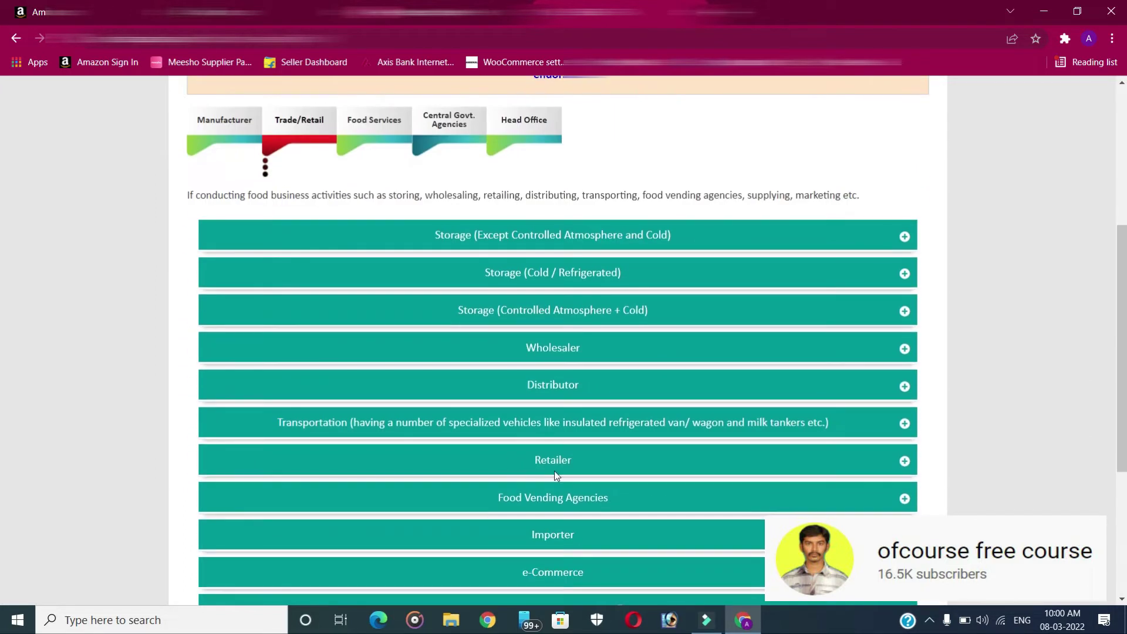
click(549, 460)
scroll(312, 467, down, 1)
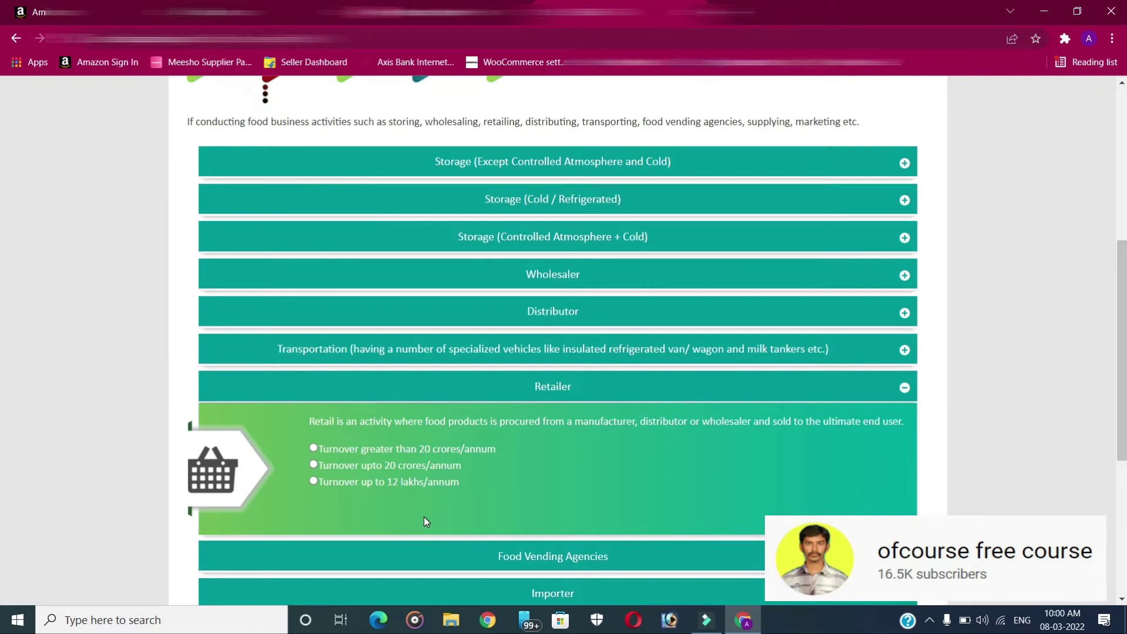
click(313, 481)
scroll(312, 481, down, 5)
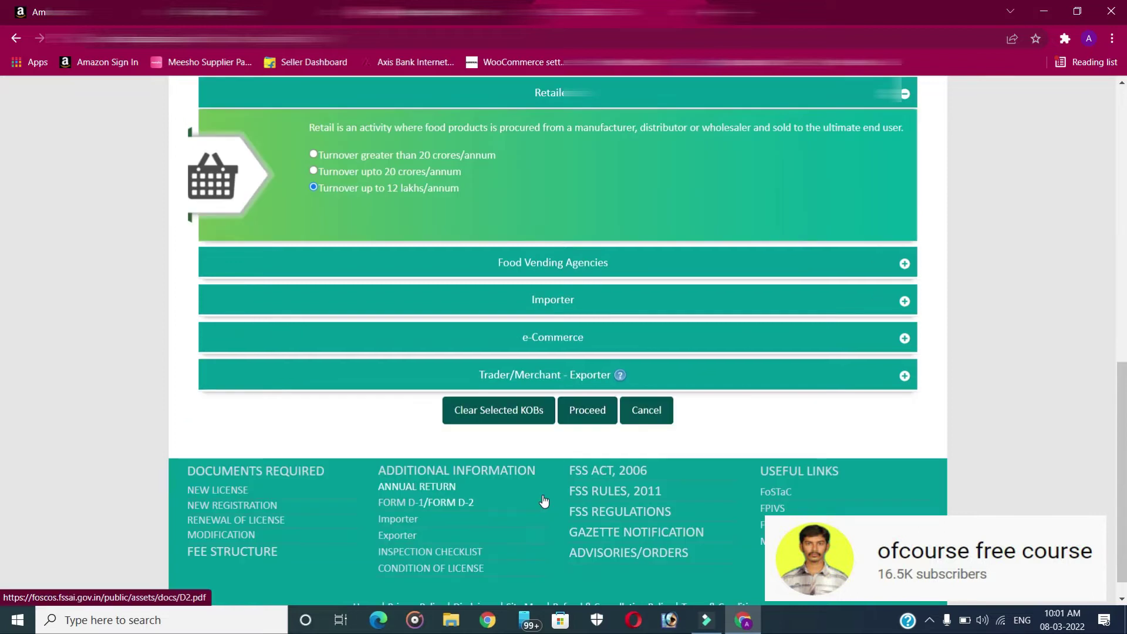
click(594, 412)
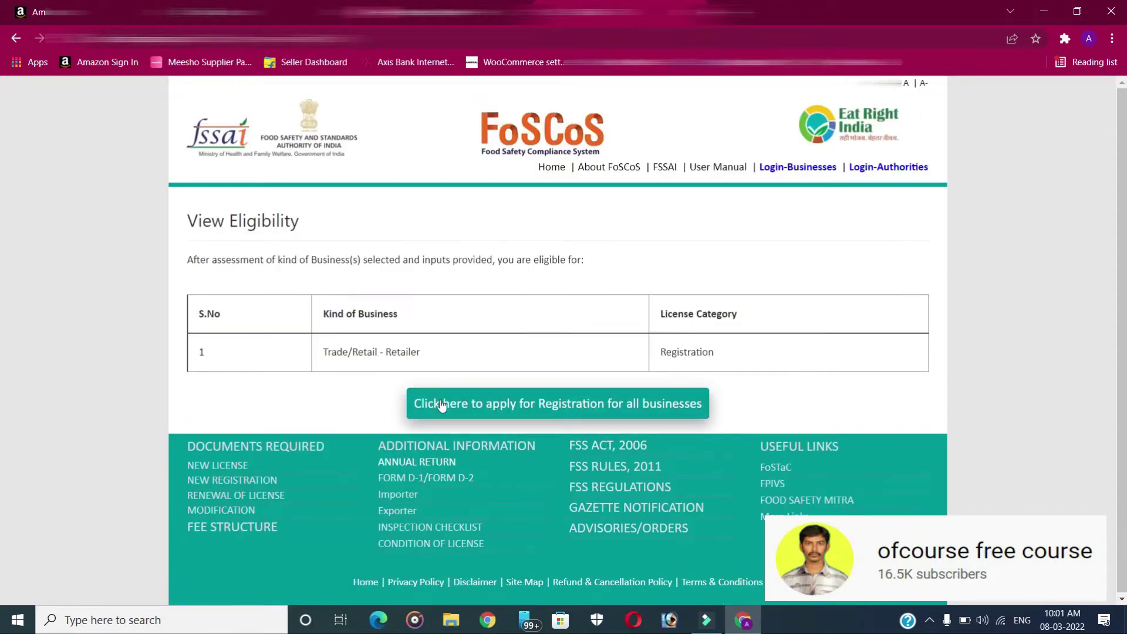
click(554, 404)
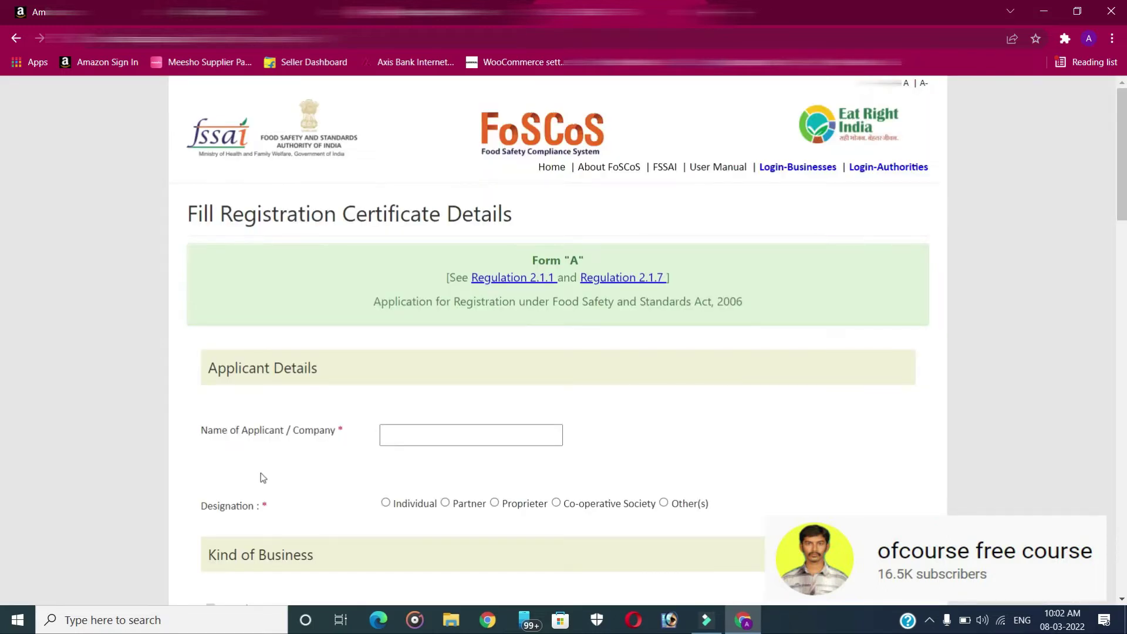
Enter the applicant's name on Form A and select Individual as the designation
click(436, 437)
text(MEHARAJ)
scroll(410, 395, down, 2)
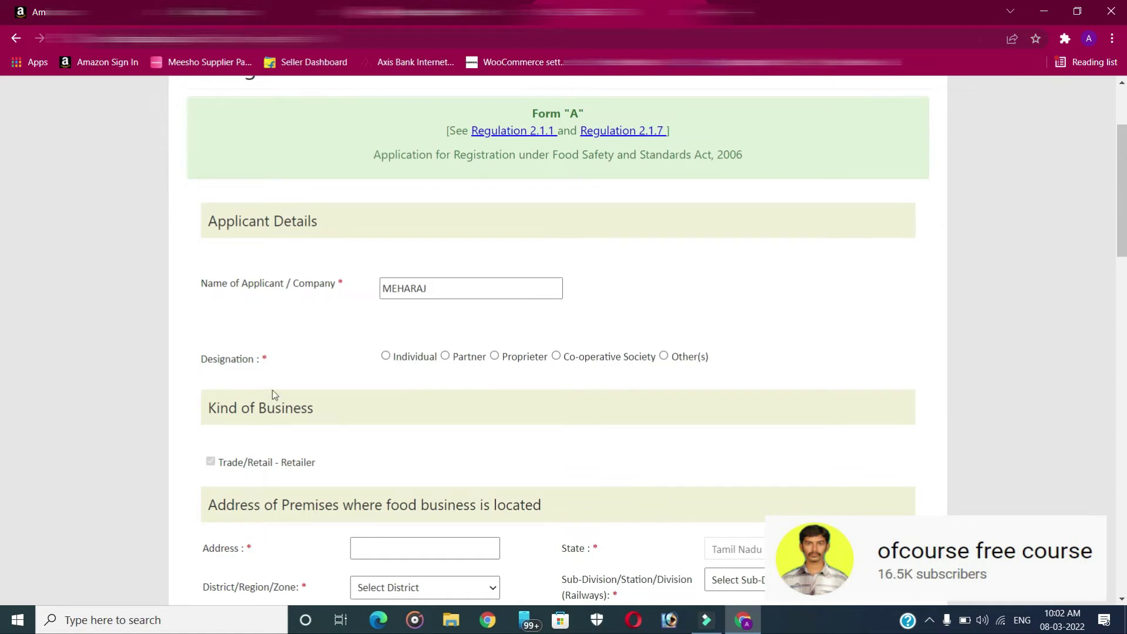
click(386, 356)
scroll(270, 303, down, 2)
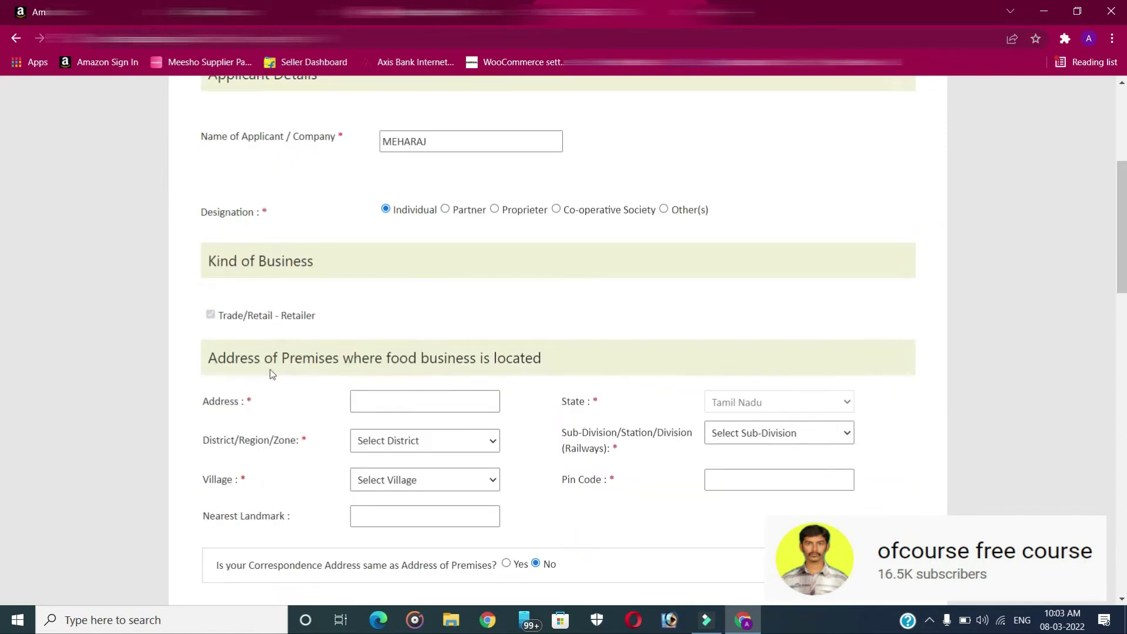
scroll(347, 401, down, 2)
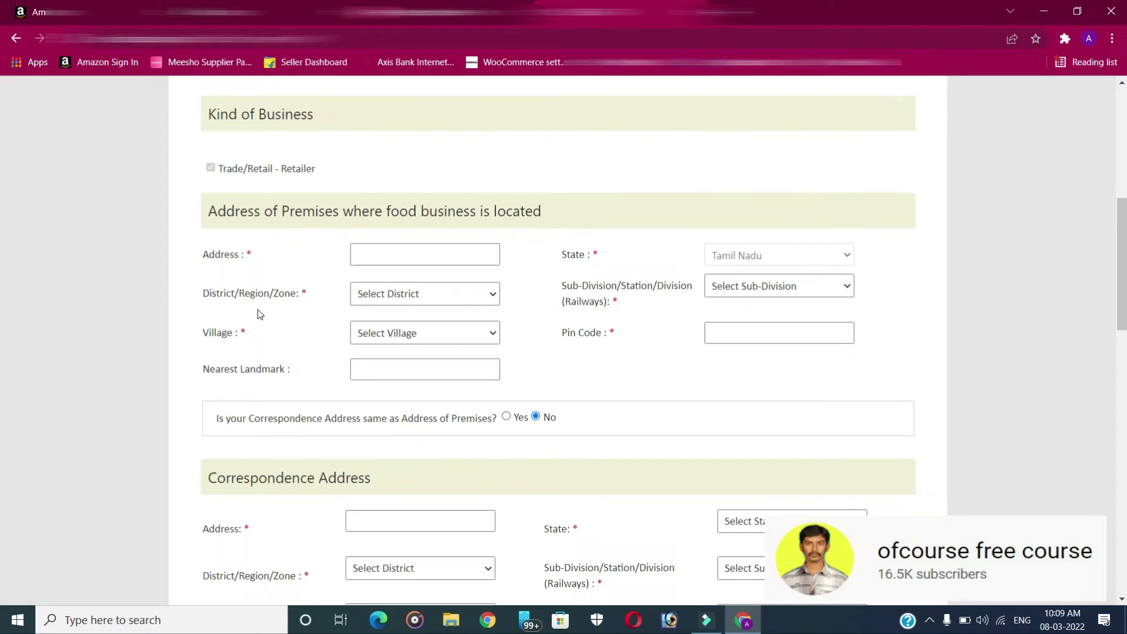
Set the premises district to Coimbatore and the sub-division to Madukkarai block
click(381, 300)
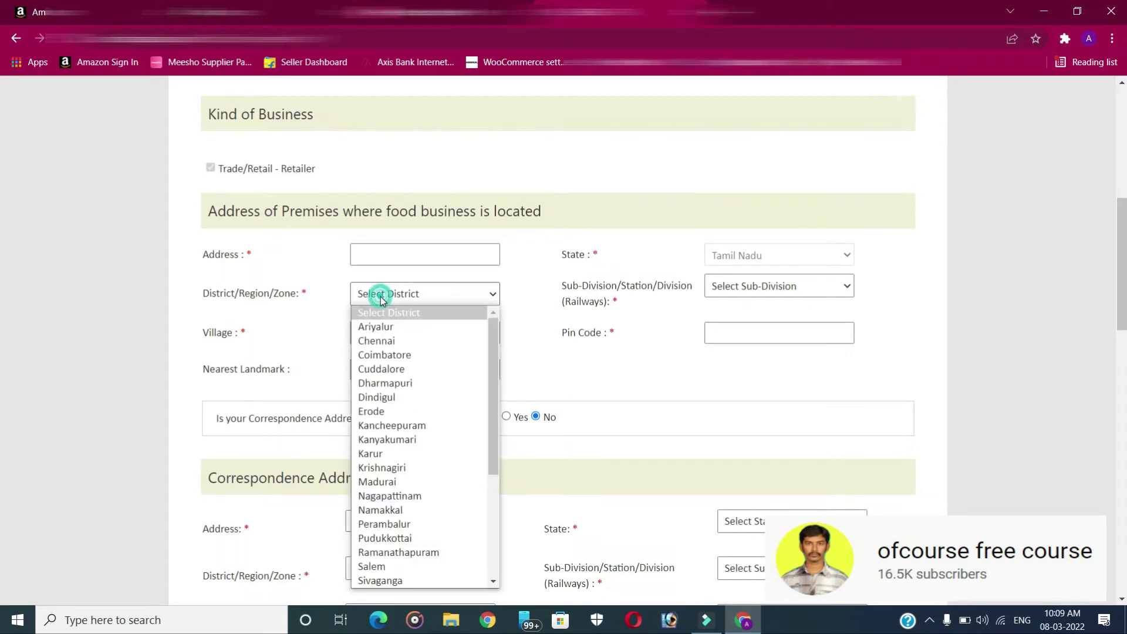
scroll(411, 360, down, 3)
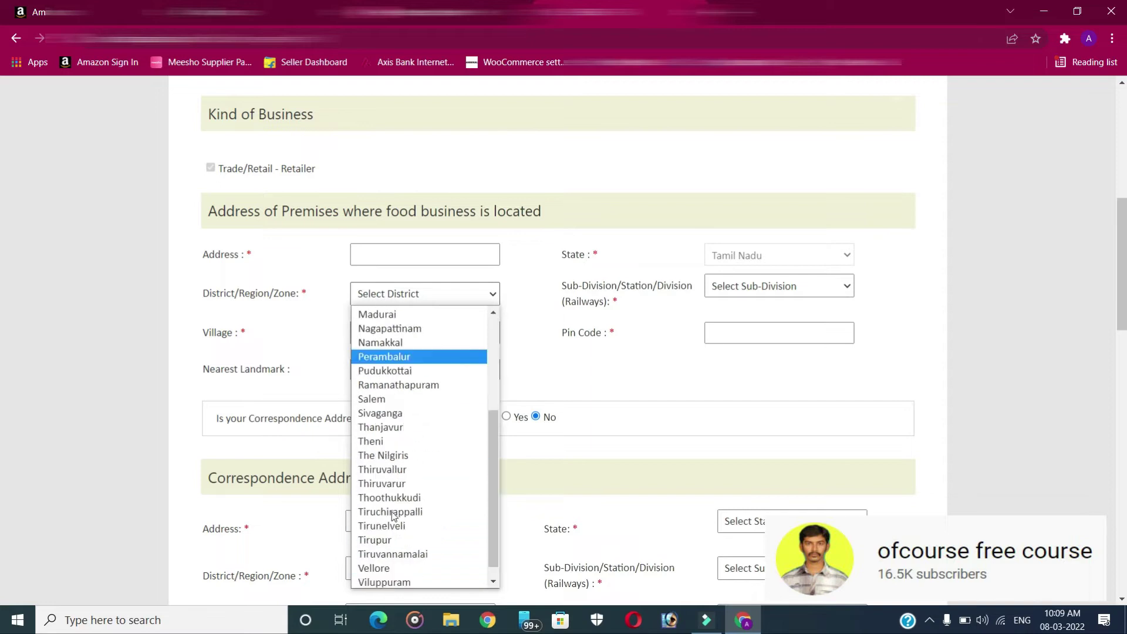
scroll(421, 353, up, 3)
click(421, 352)
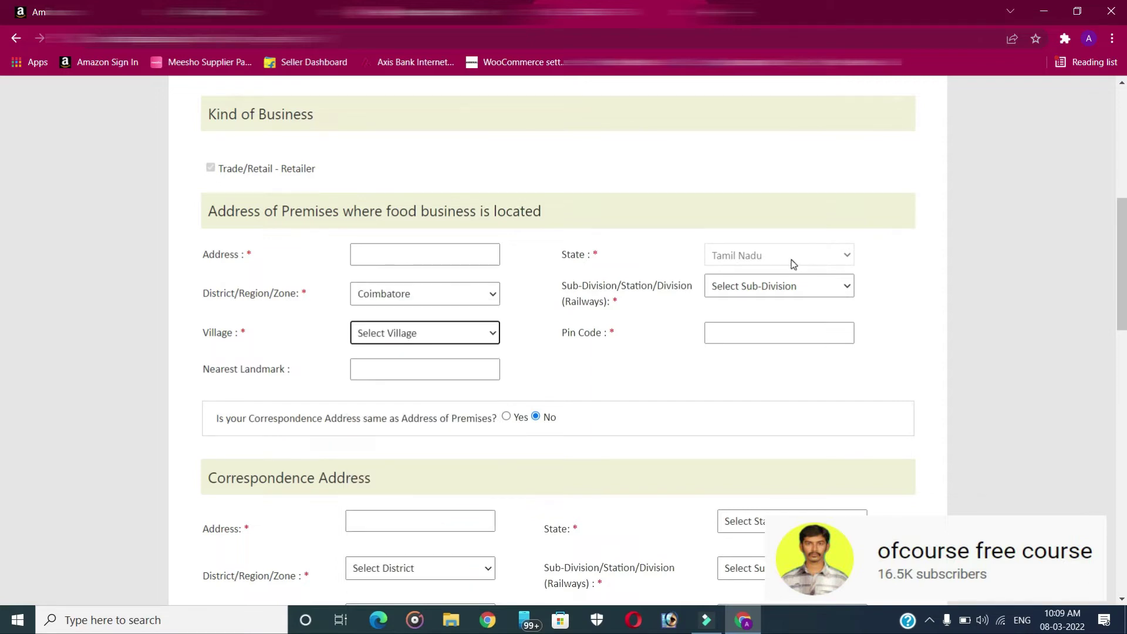
click(755, 293)
scroll(765, 433, down, 15)
scroll(765, 433, down, 10)
scroll(765, 433, up, 13)
scroll(765, 429, down, 4)
scroll(769, 428, up, 4)
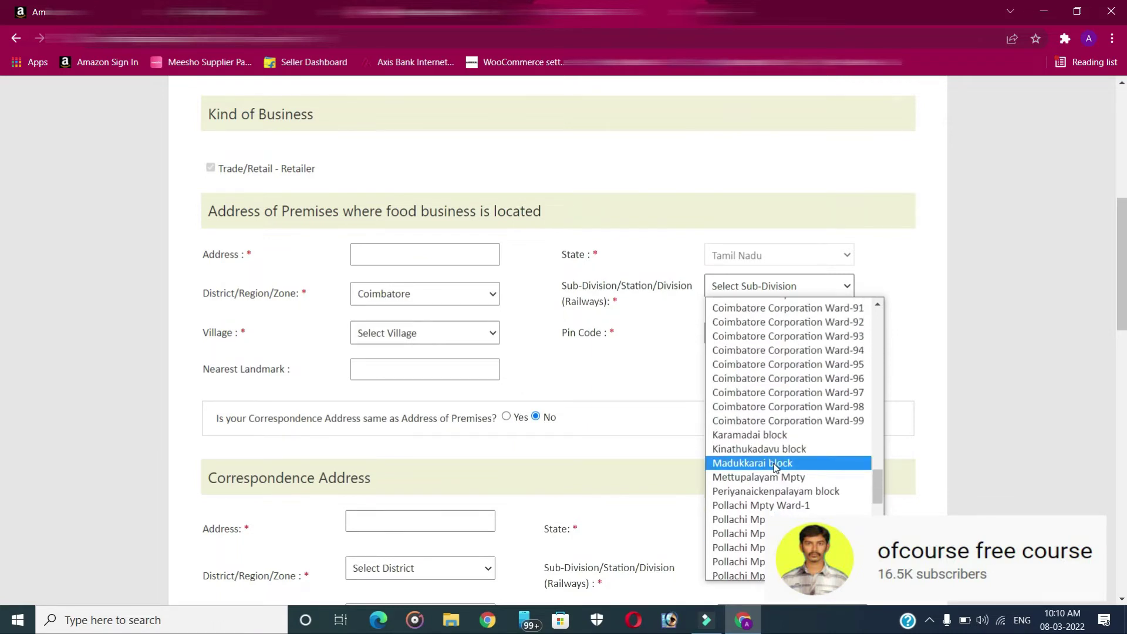
click(775, 463)
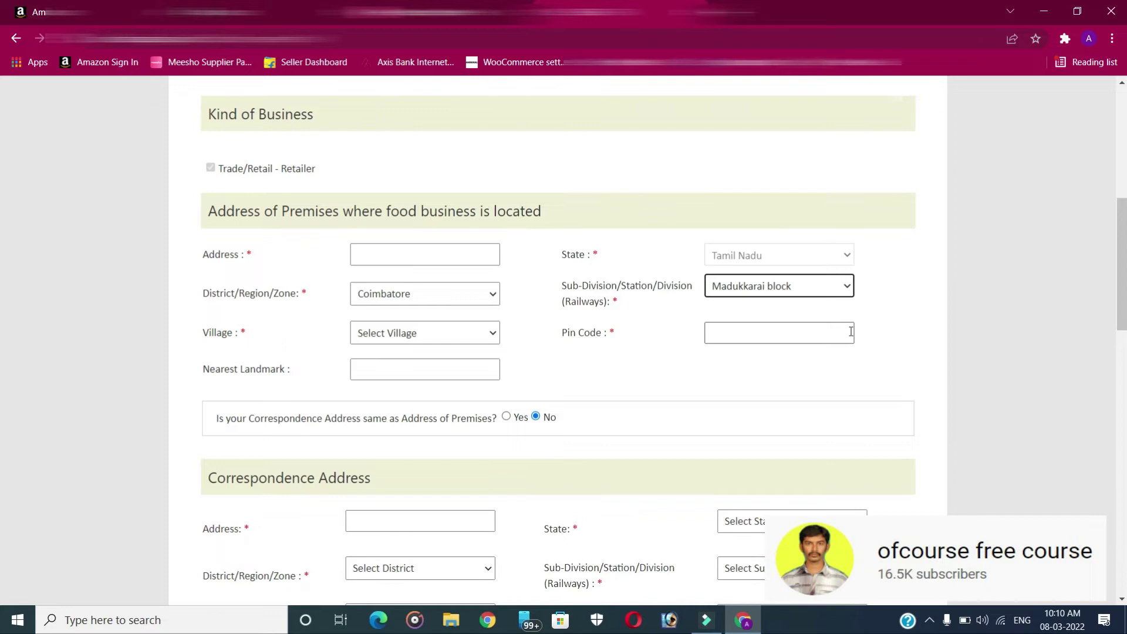
Set the premises village to N/A, then return to the Amazon fulfilment-centre page
key(Tab)
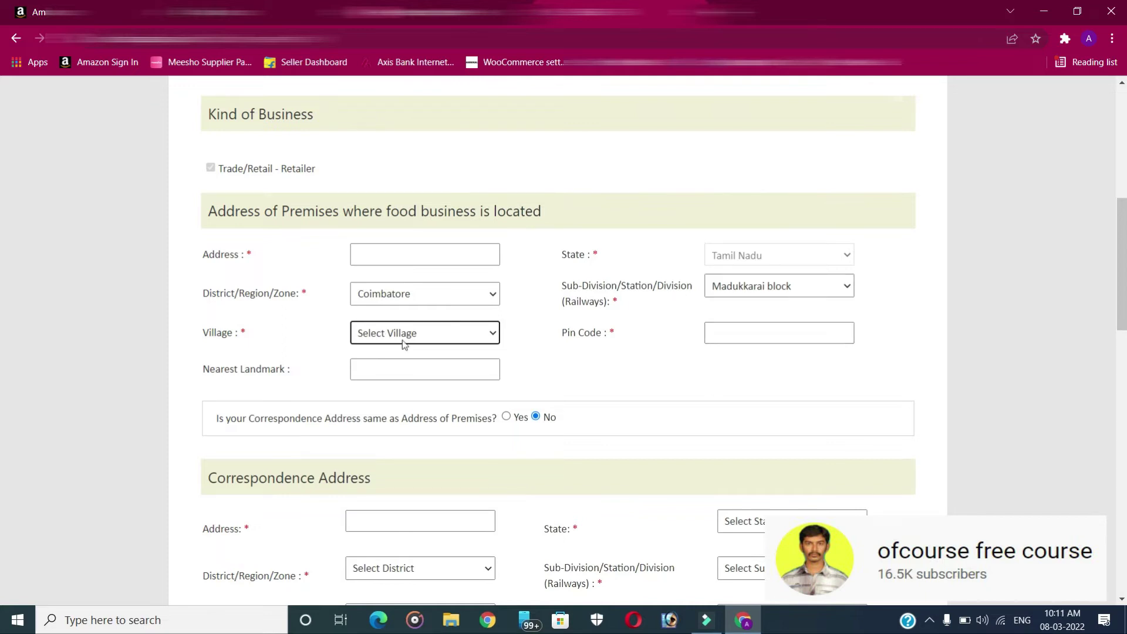
click(409, 334)
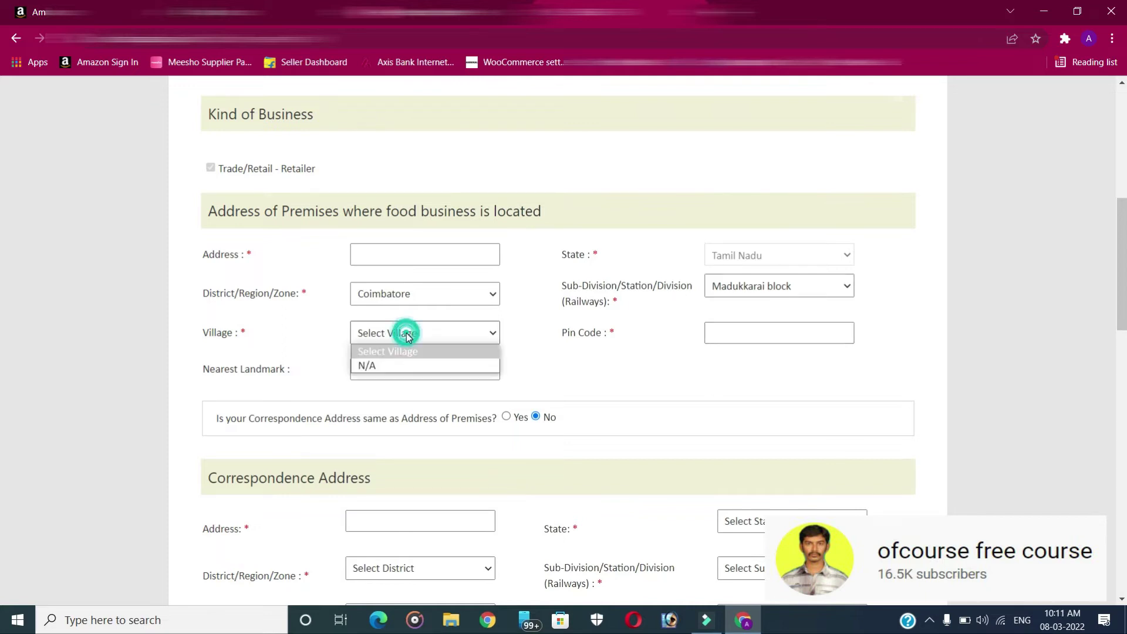
click(377, 367)
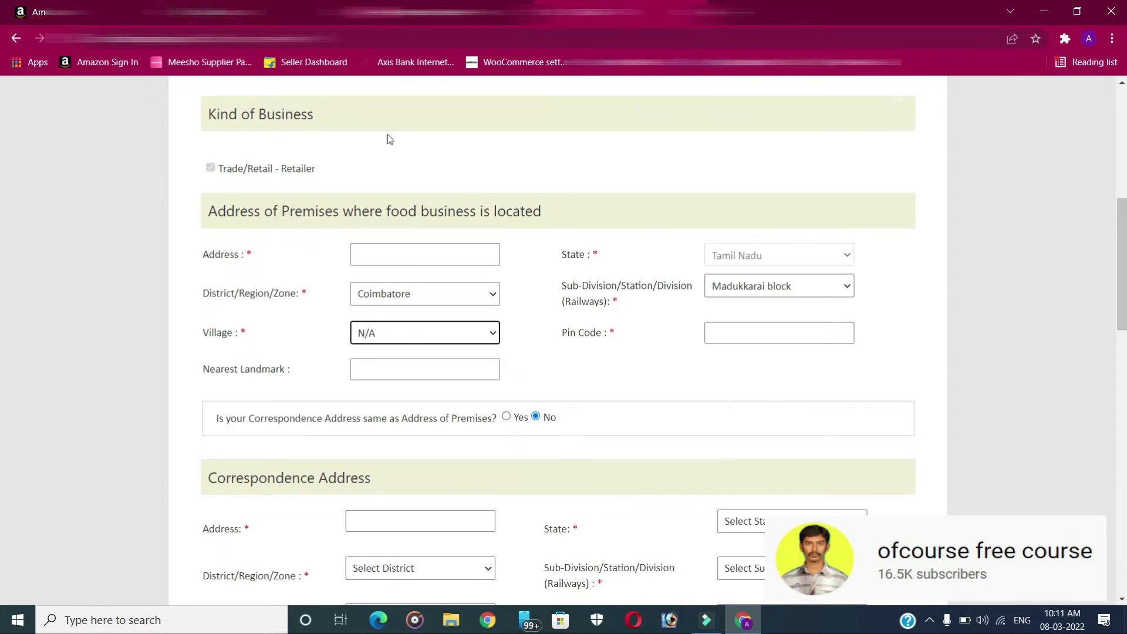
click(245, 4)
click(244, 6)
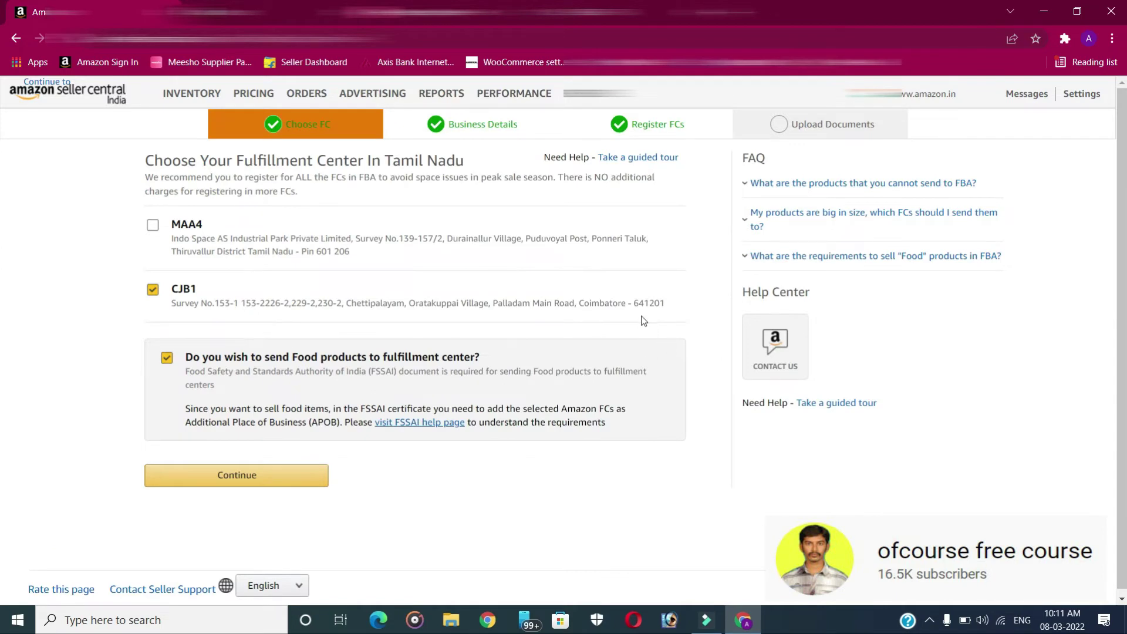
Copy pin code 641201 and the CJB1 street address from Seller Central into the FoSCoS premises fields
drag(633, 303, 675, 307)
key(ctrl+c)
key(ctrl+Tab)
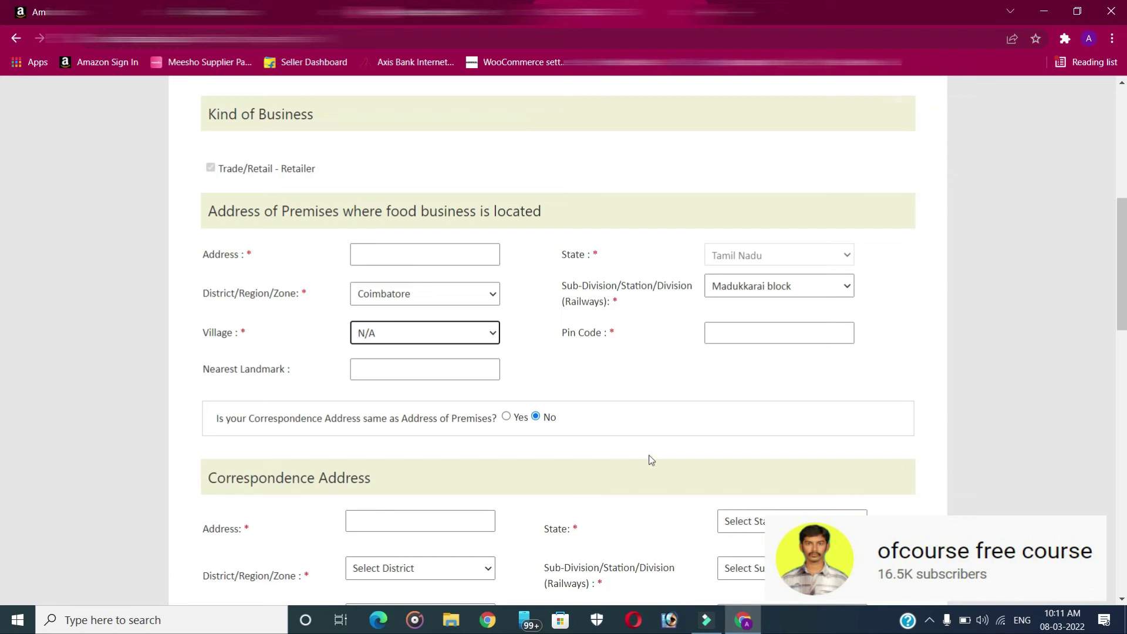
click(755, 340)
key(ctrl+v)
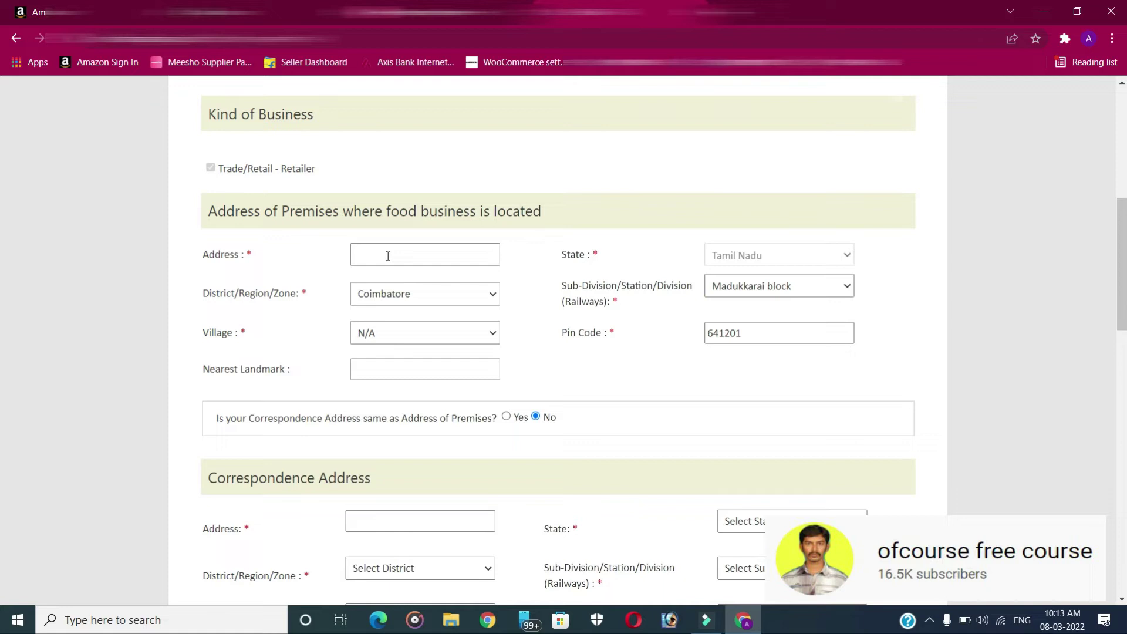
click(99, 3)
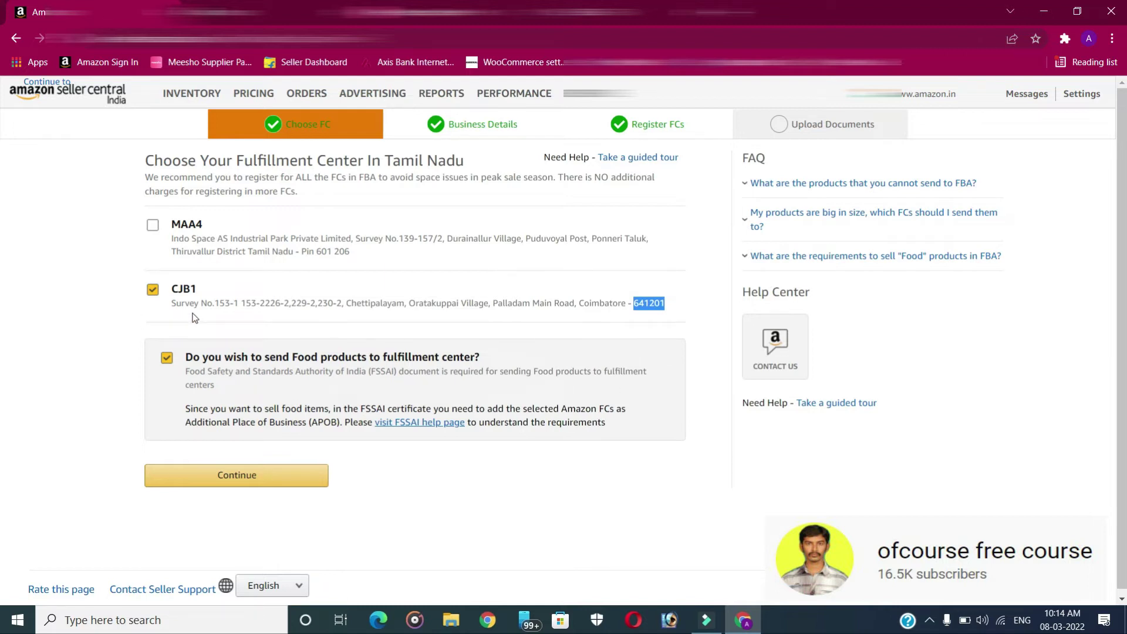
drag(173, 303, 576, 303)
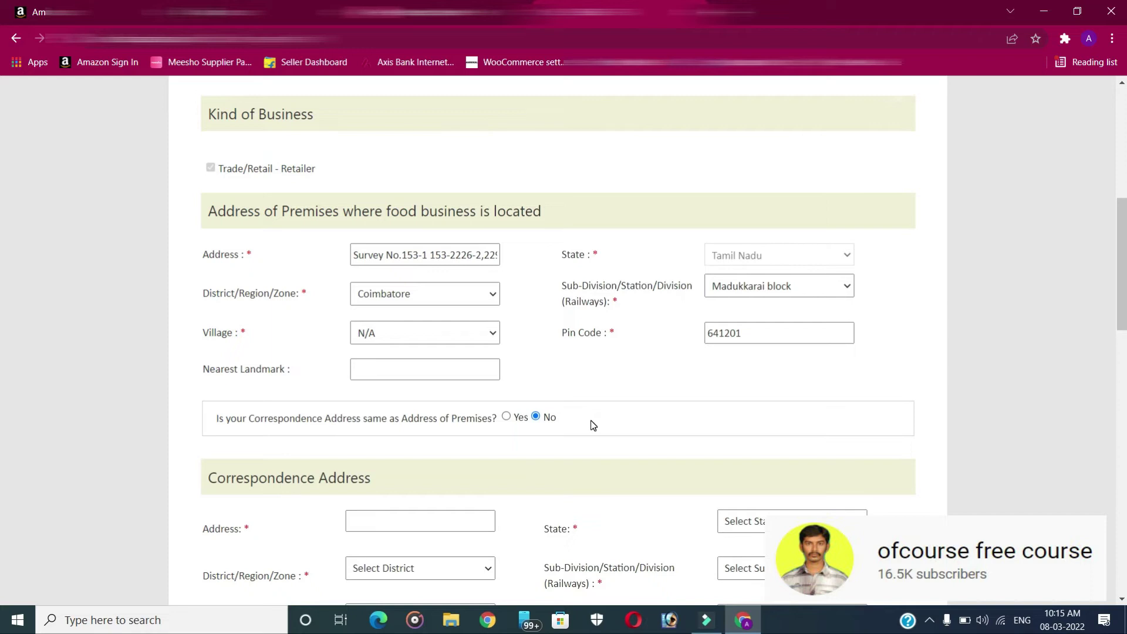
click(351, 371)
Set the correspondence address to Tamil Nadu, Tirunelveli district, Shenkottai block
scroll(418, 472, down, 3)
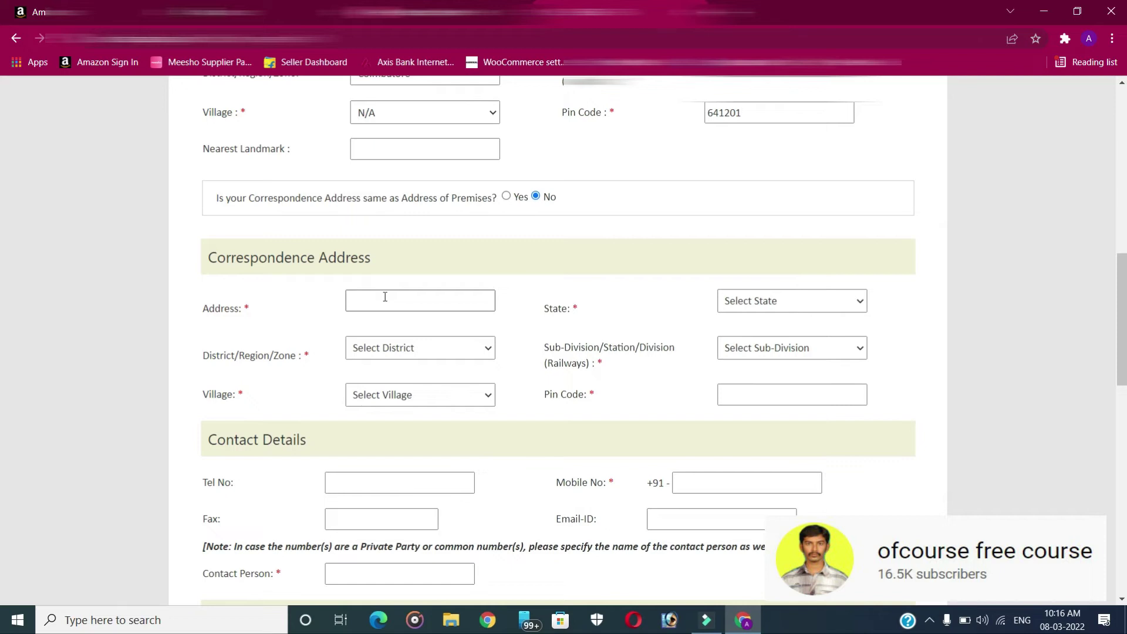
click(818, 302)
click(786, 411)
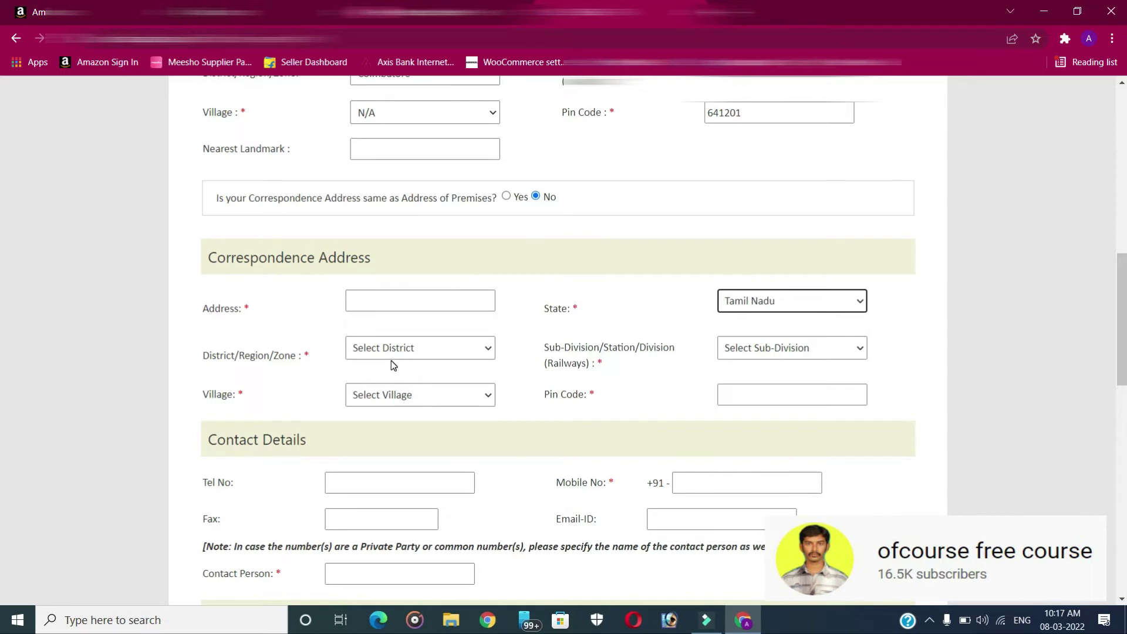
click(396, 351)
click(405, 320)
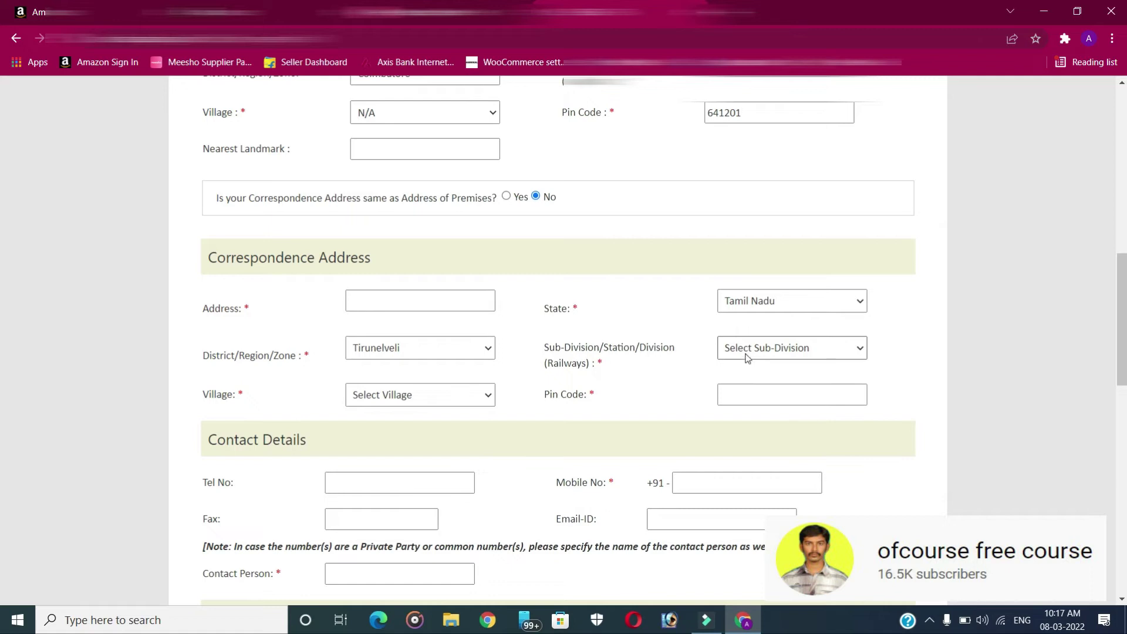
click(794, 355)
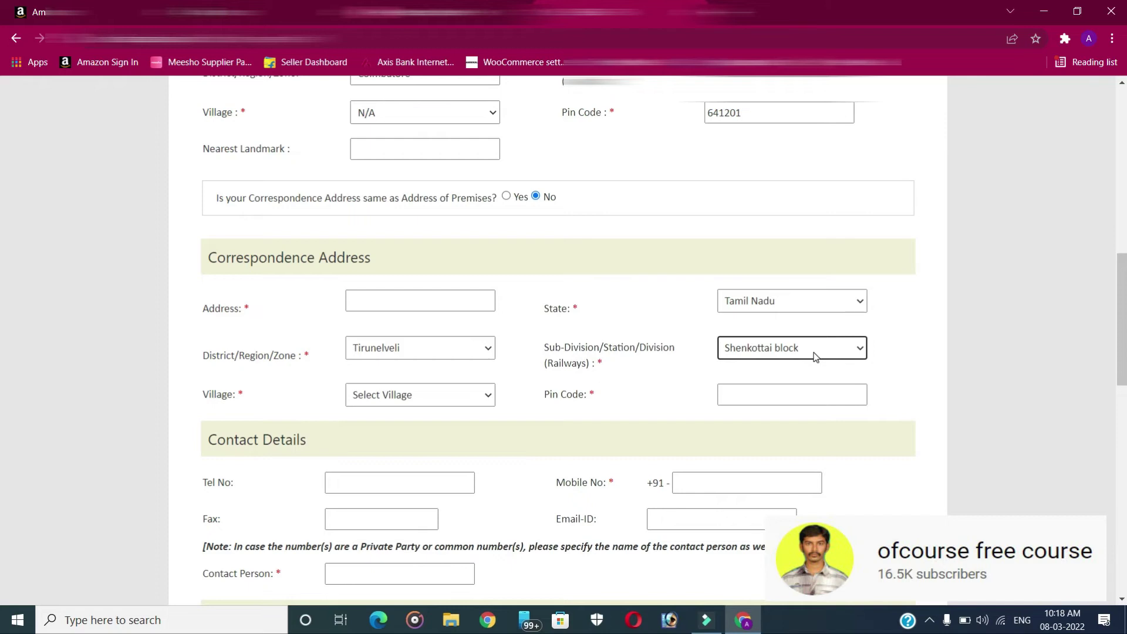
Enter correspondence pin code 627811 and set the village to N/A
click(756, 396)
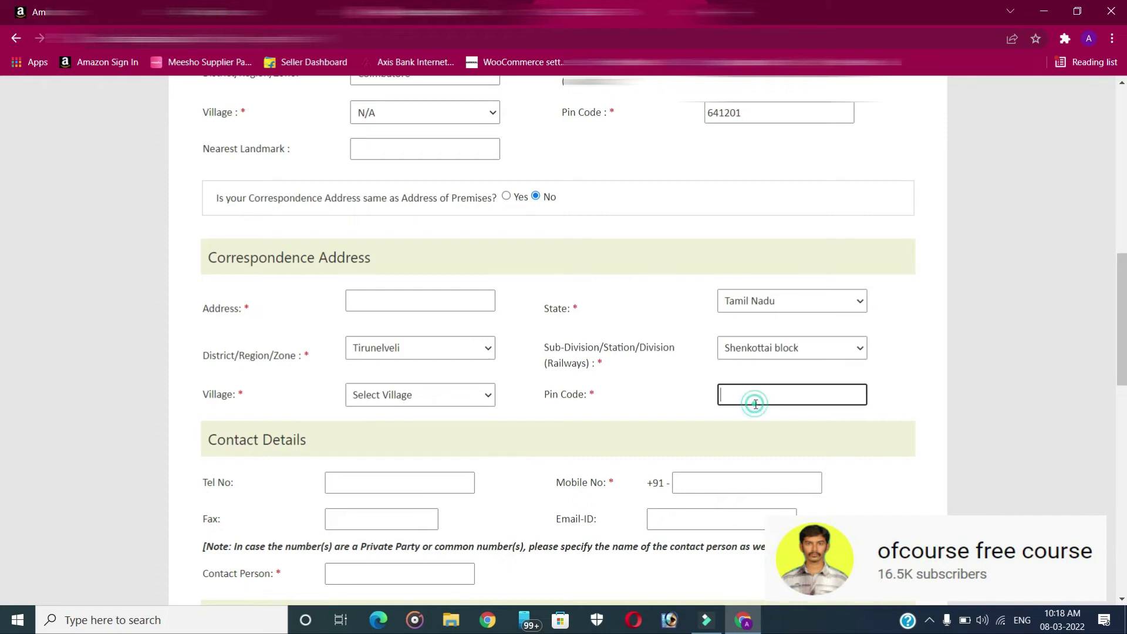
text(627811)
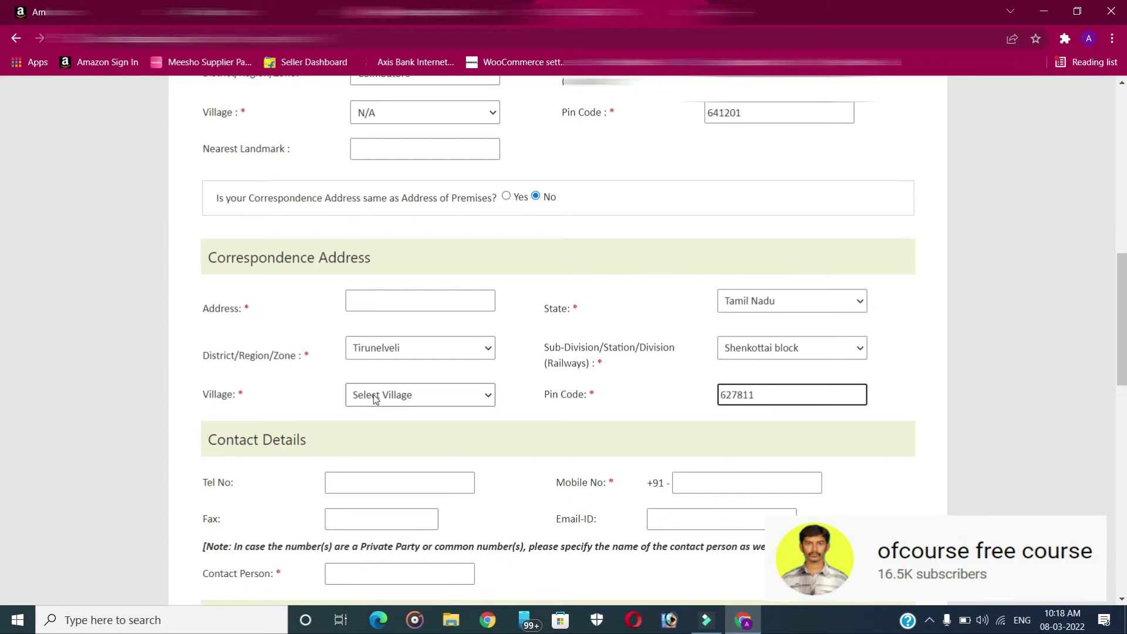
click(374, 397)
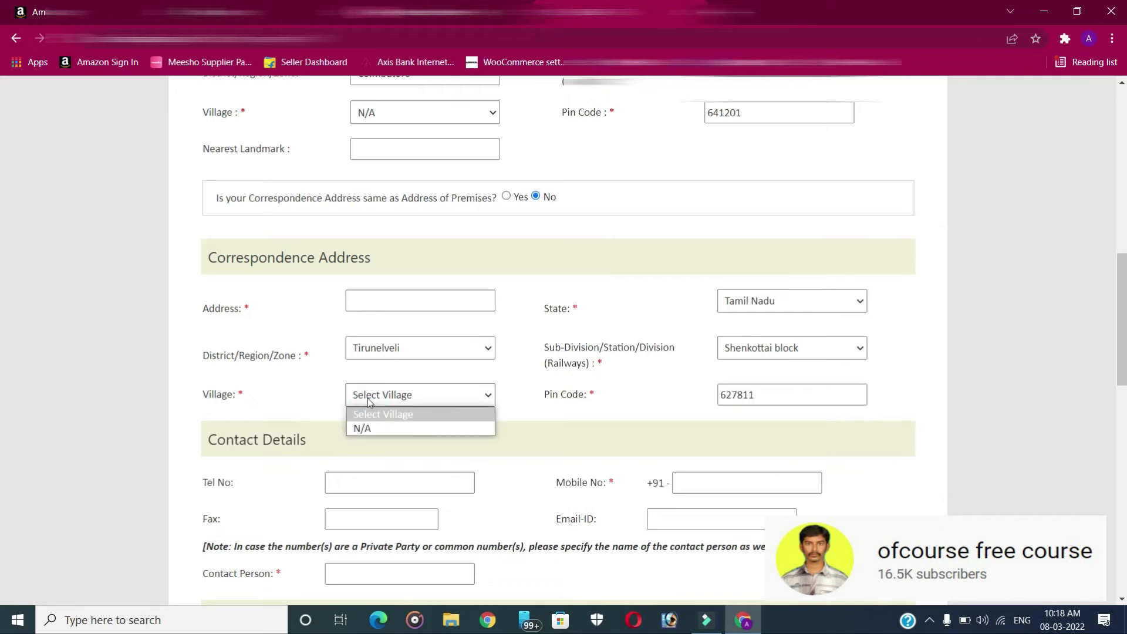
click(365, 429)
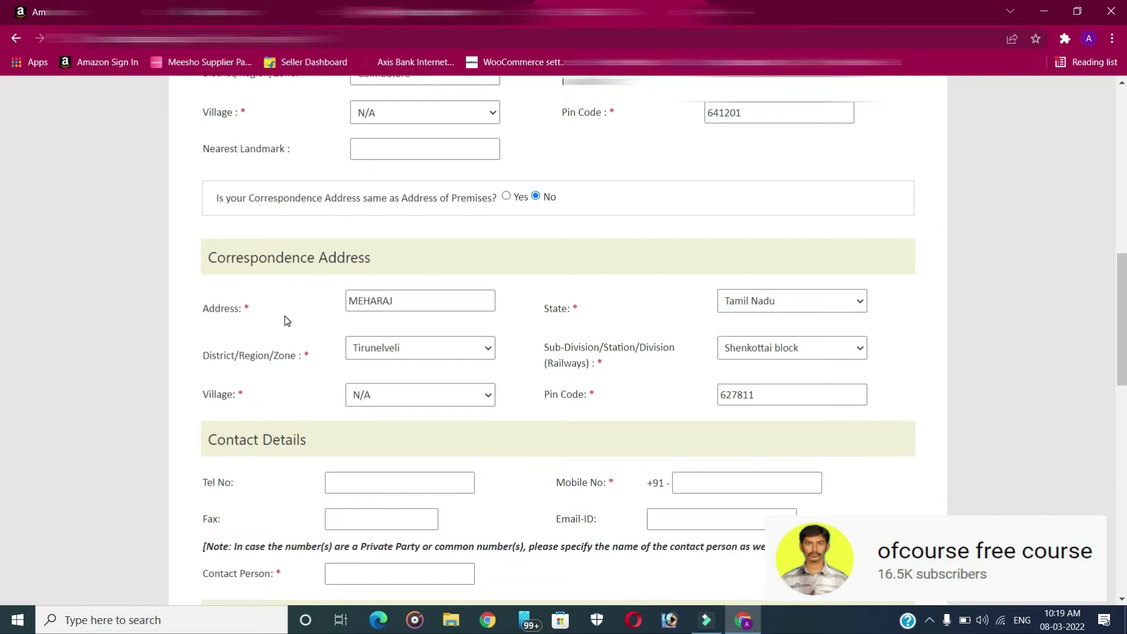
Enter the contact mobile number and e-mail, and fill the contact person from the saved suggestion
scroll(282, 317, down, 2)
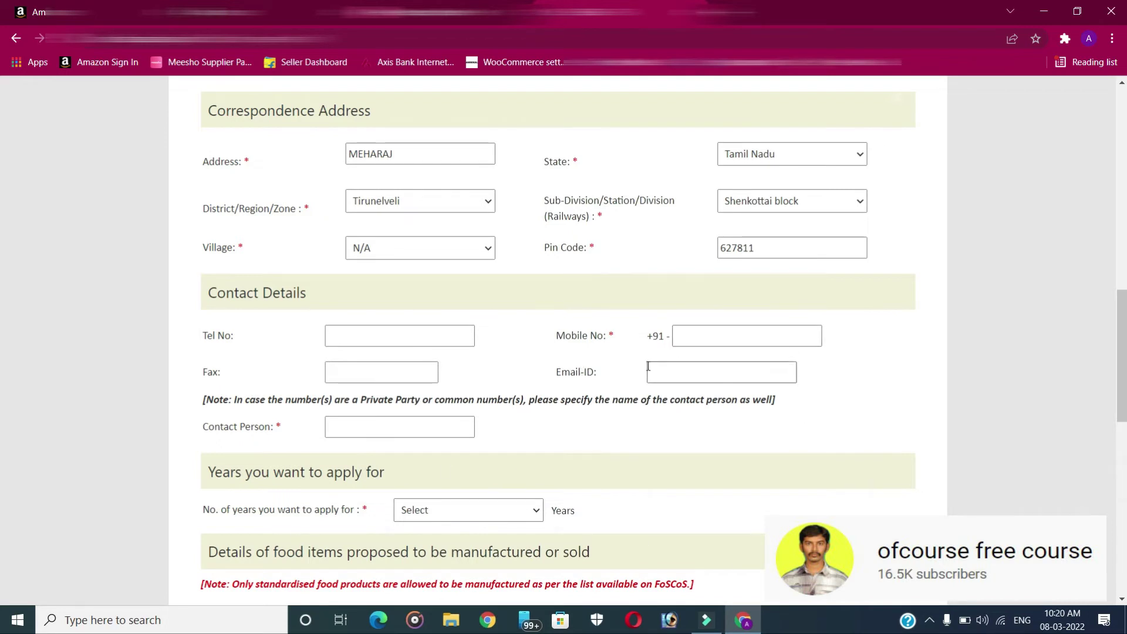
click(731, 334)
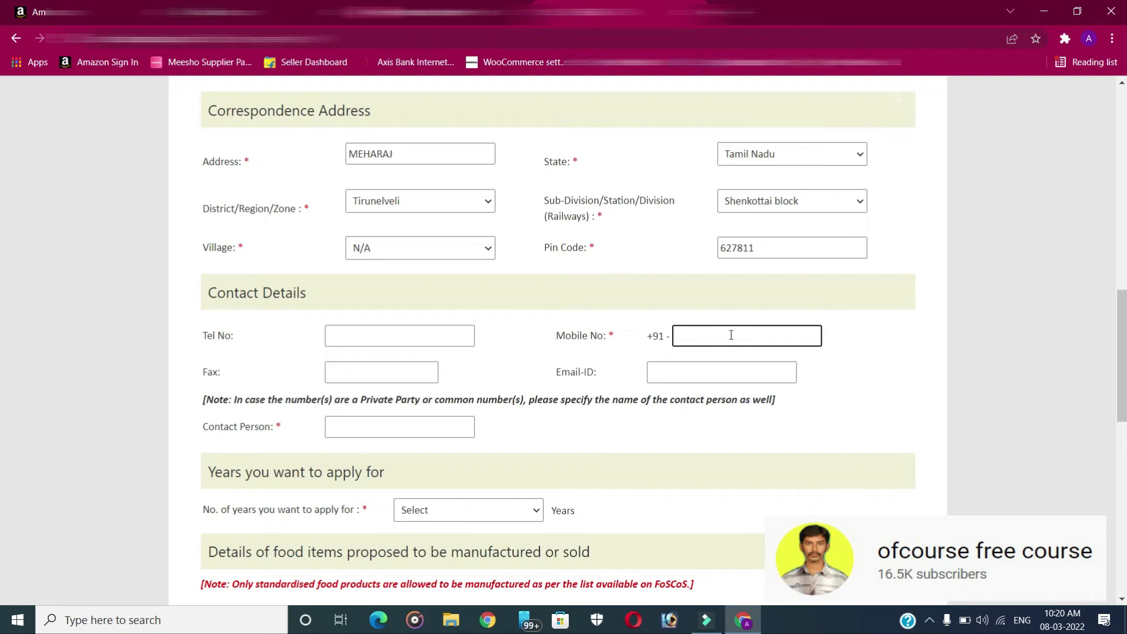
text(9876543210)
click(664, 371)
text(MEHRAJ)
click(227, 376)
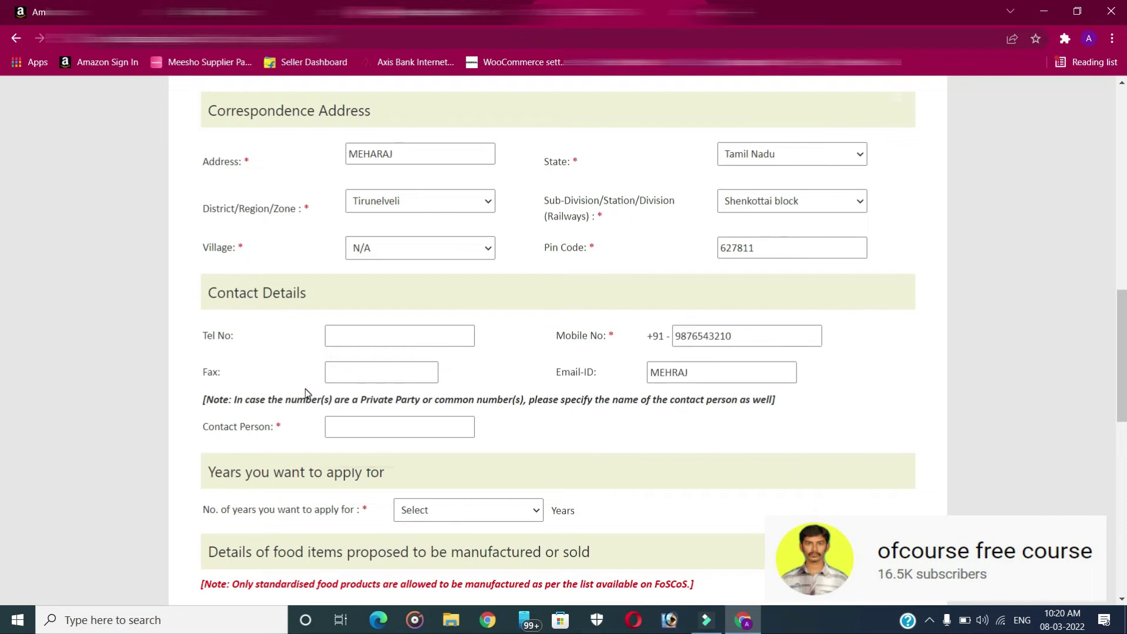
click(370, 428)
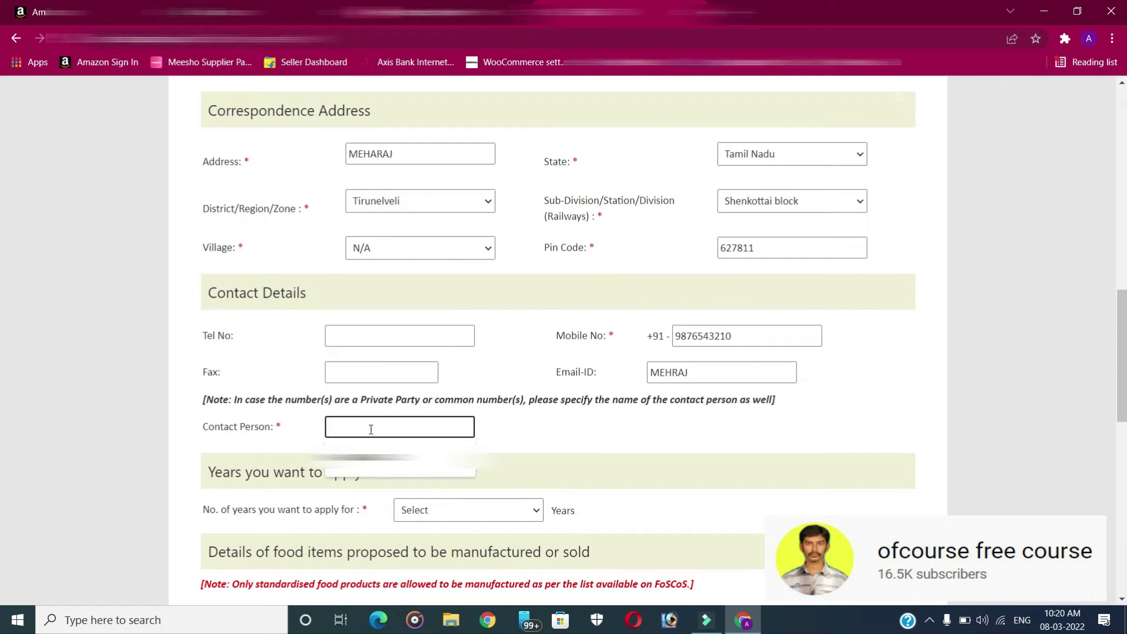
click(399, 464)
Set the number of years applied for to 1
scroll(670, 372, down, 2)
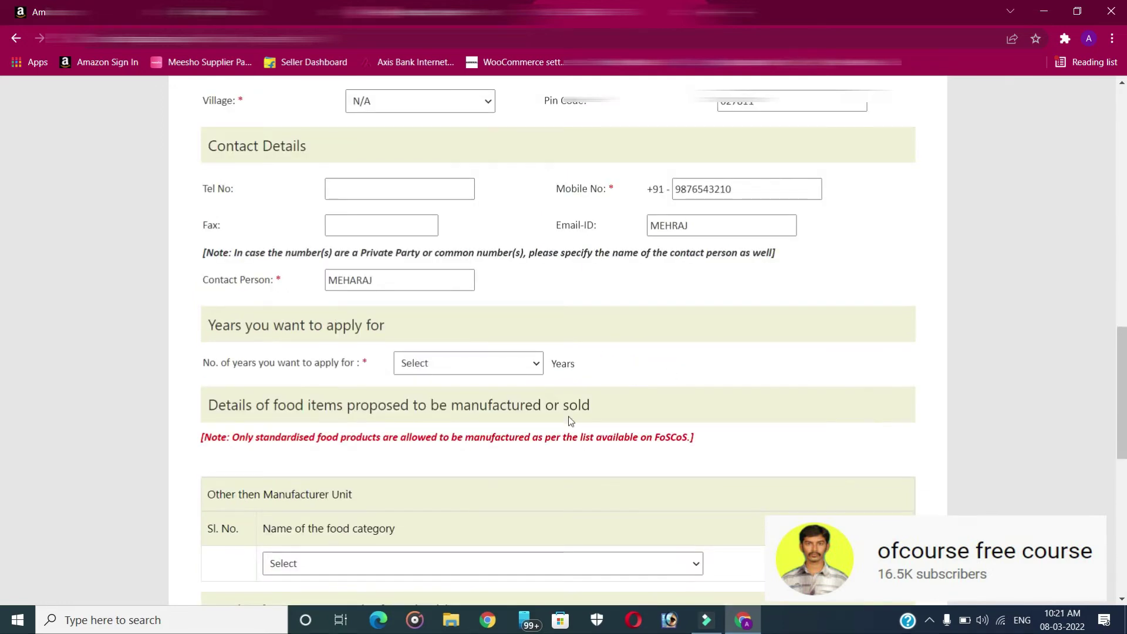
click(497, 364)
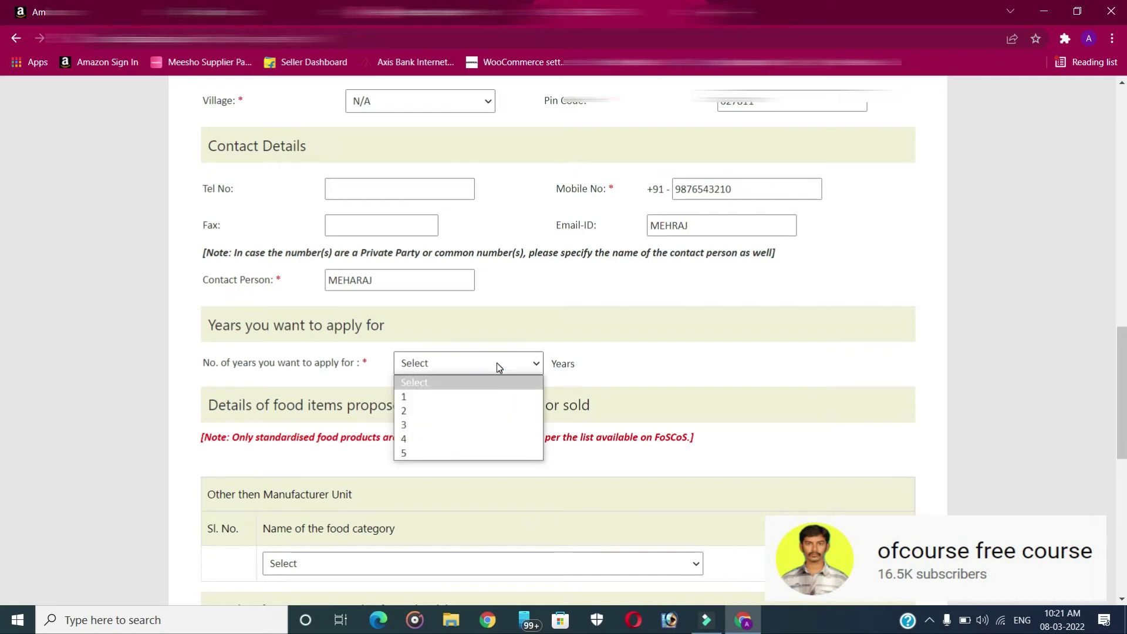
click(415, 396)
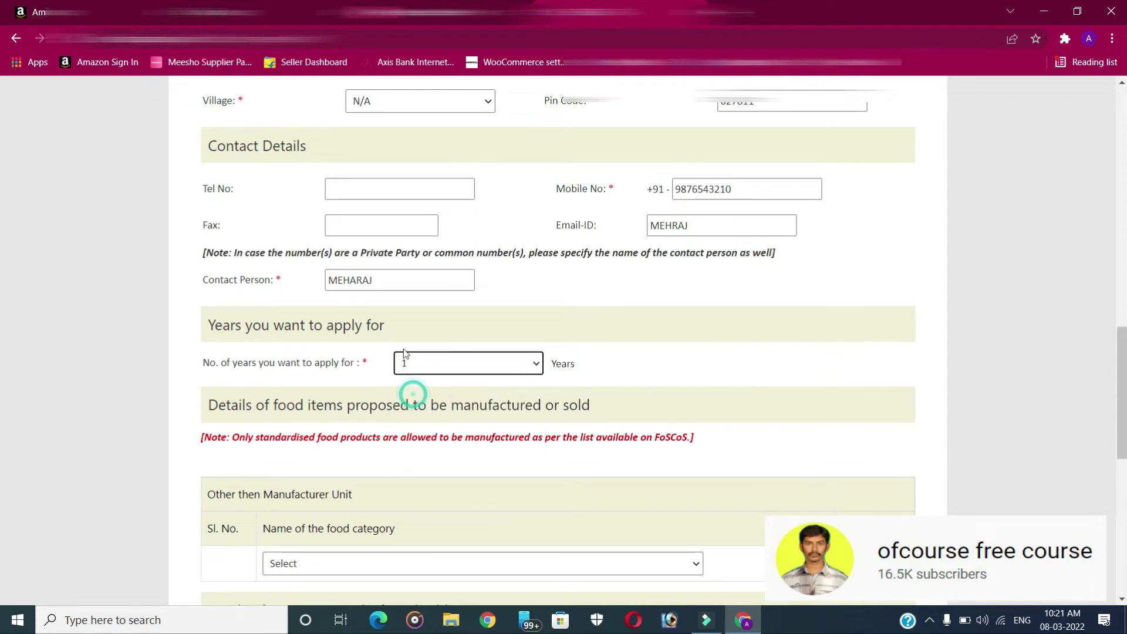
scroll(409, 266, down, 3)
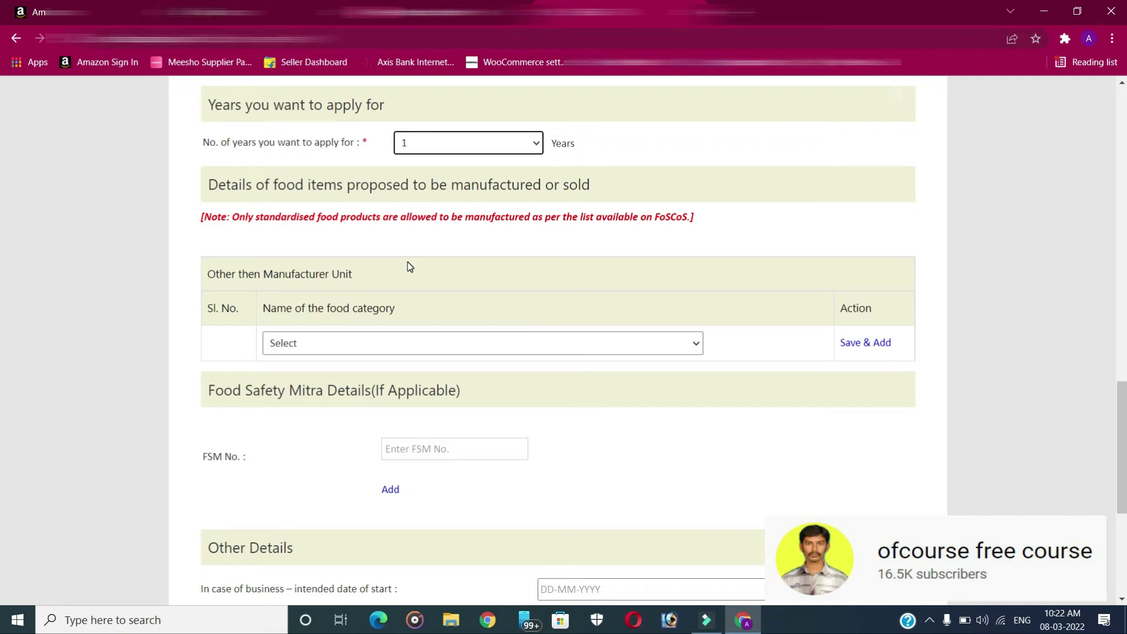
Add food categories 13 (nutritional uses), 12 (salts, spices, soups) and 14 (beverages) as food items
click(416, 343)
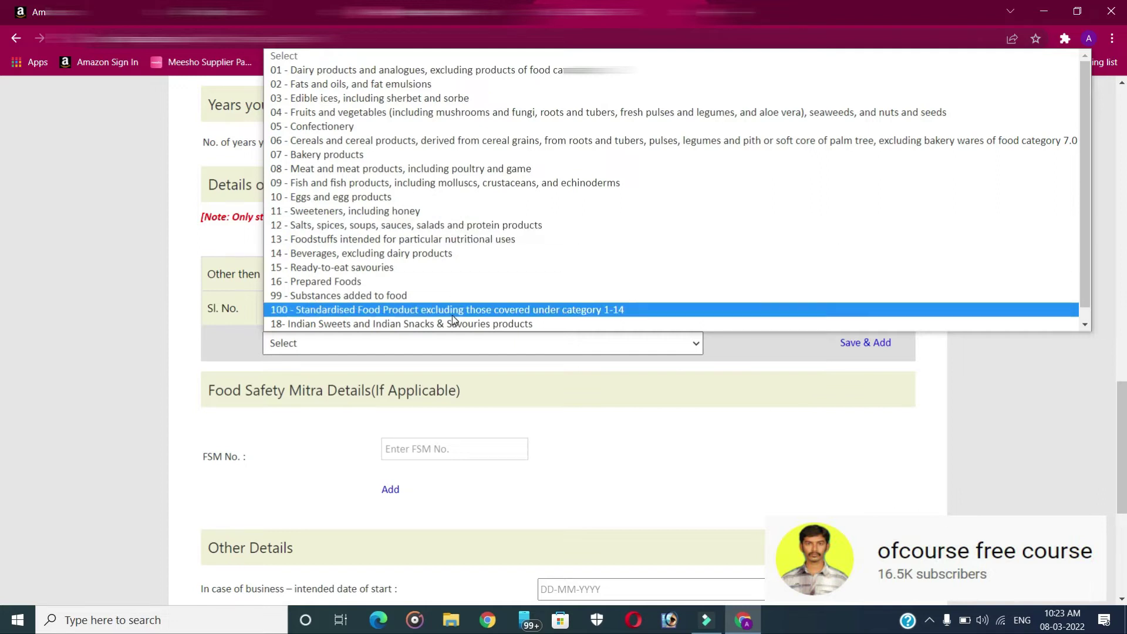
click(449, 242)
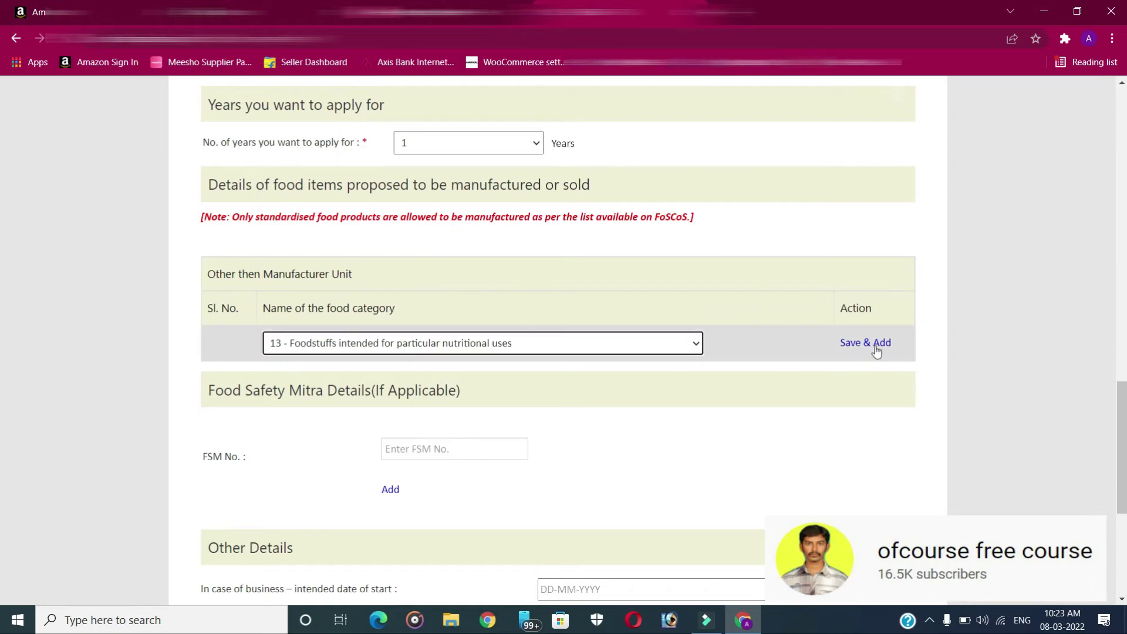
click(852, 343)
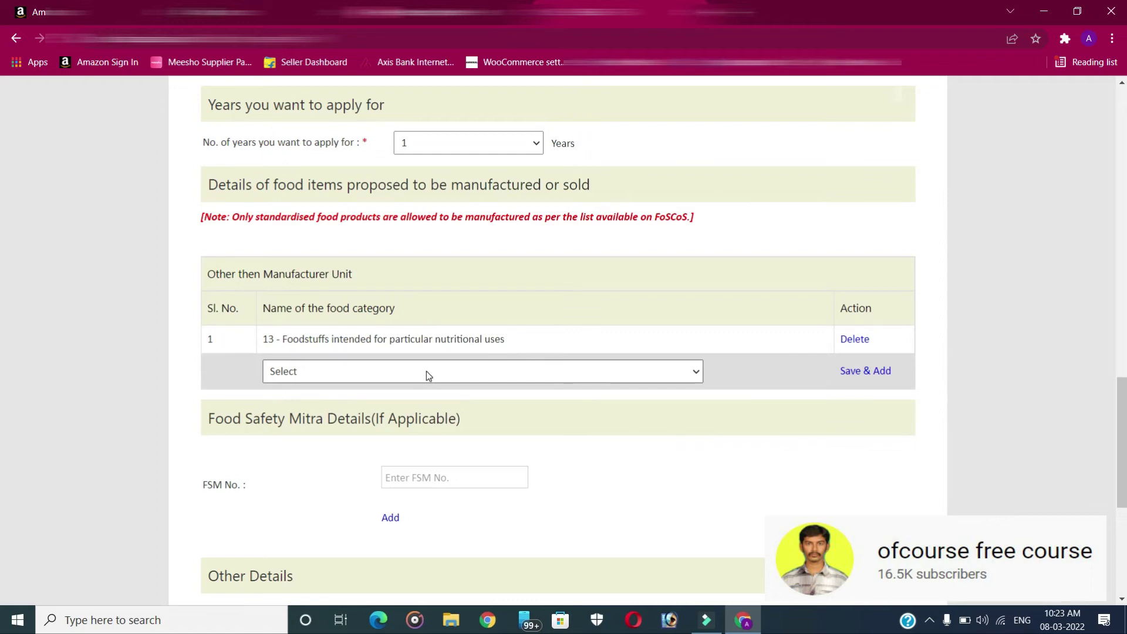
click(426, 371)
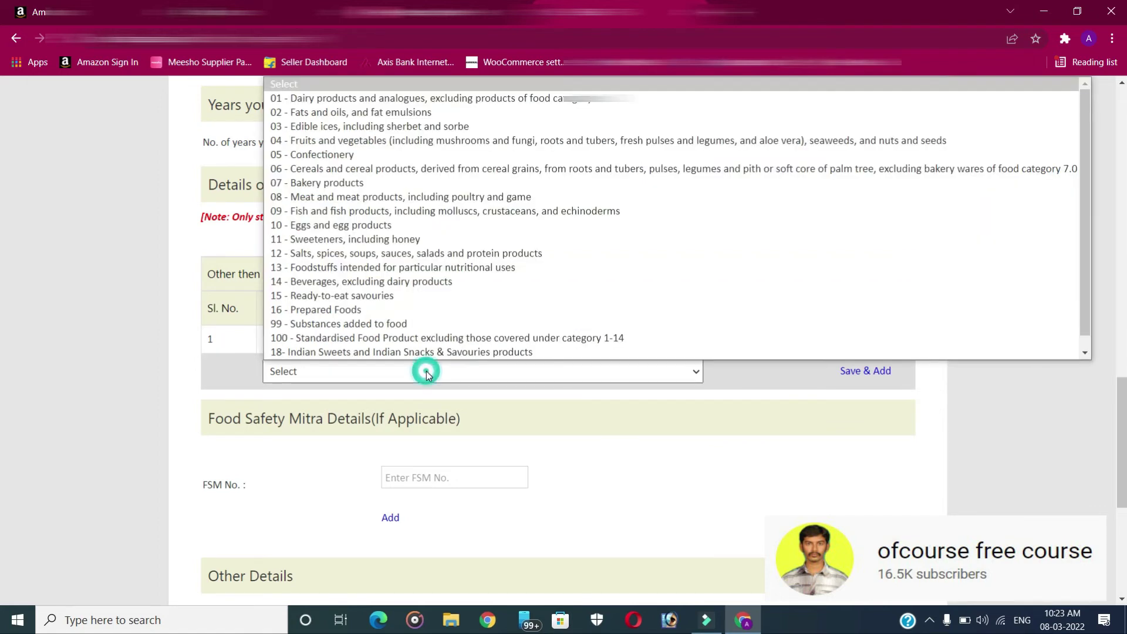
click(364, 254)
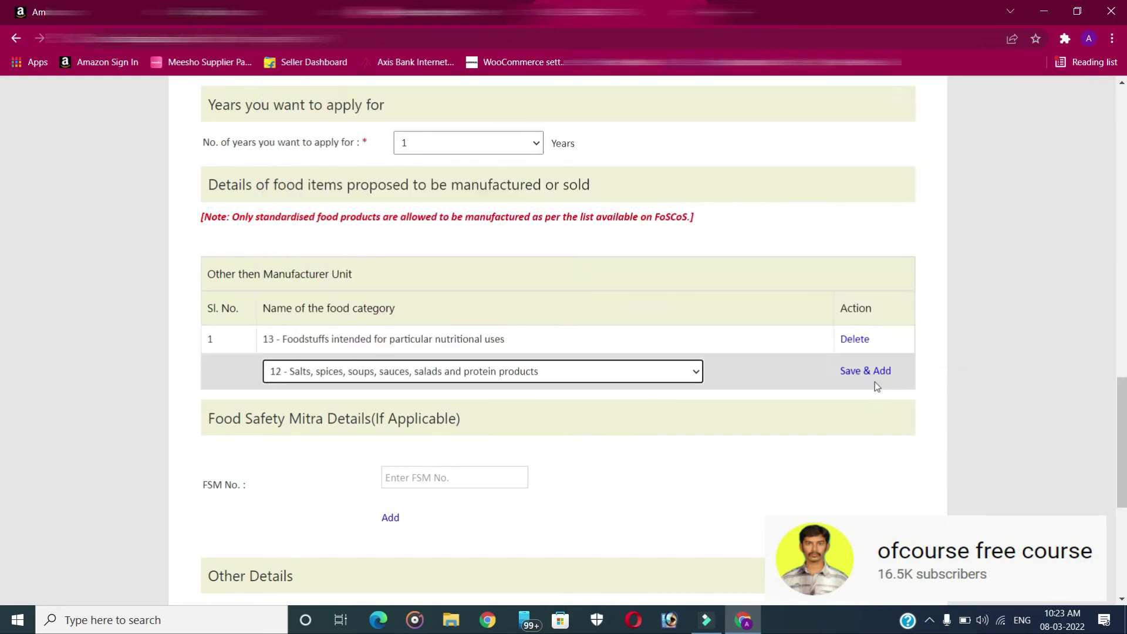
click(849, 371)
click(411, 399)
click(407, 296)
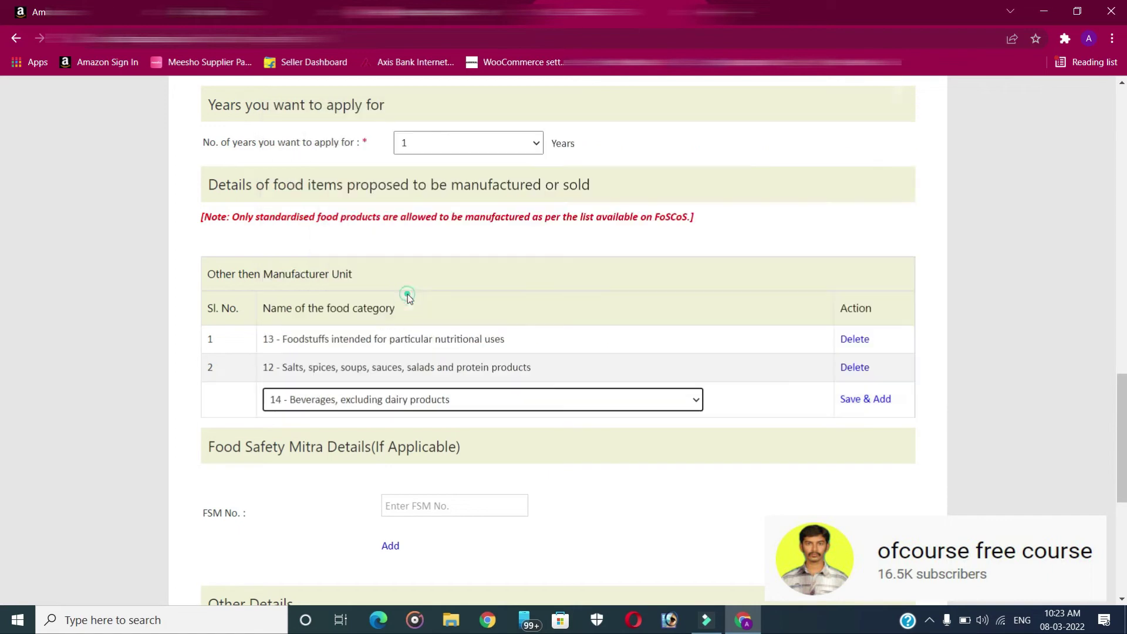
click(847, 398)
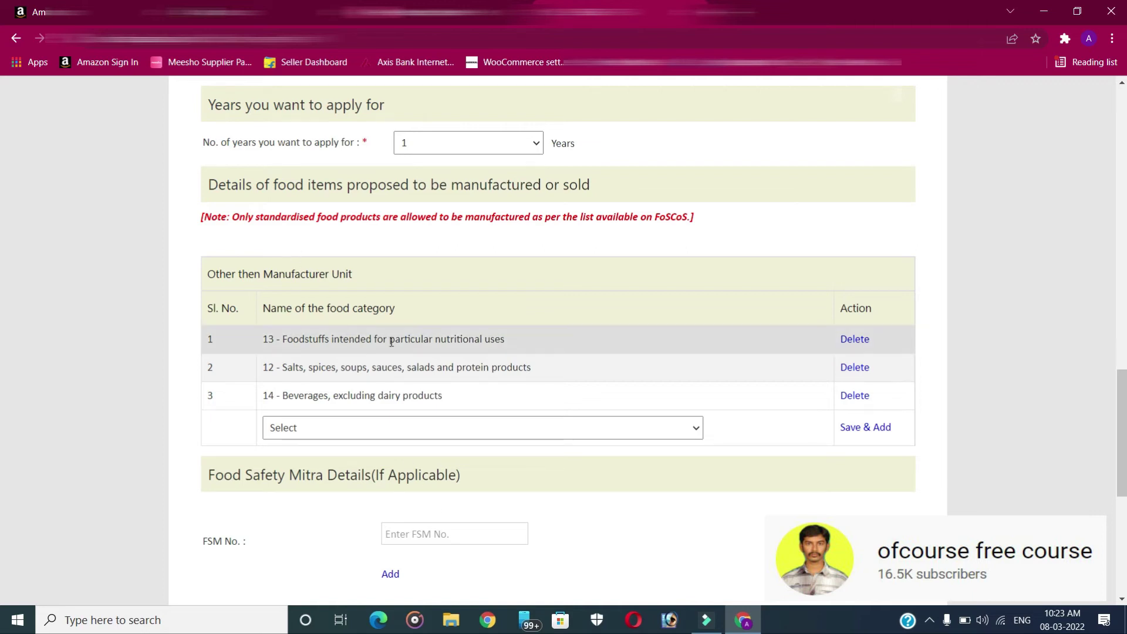
Set the water supply source to Public and save the form with Save & Next
scroll(391, 341, down, 3)
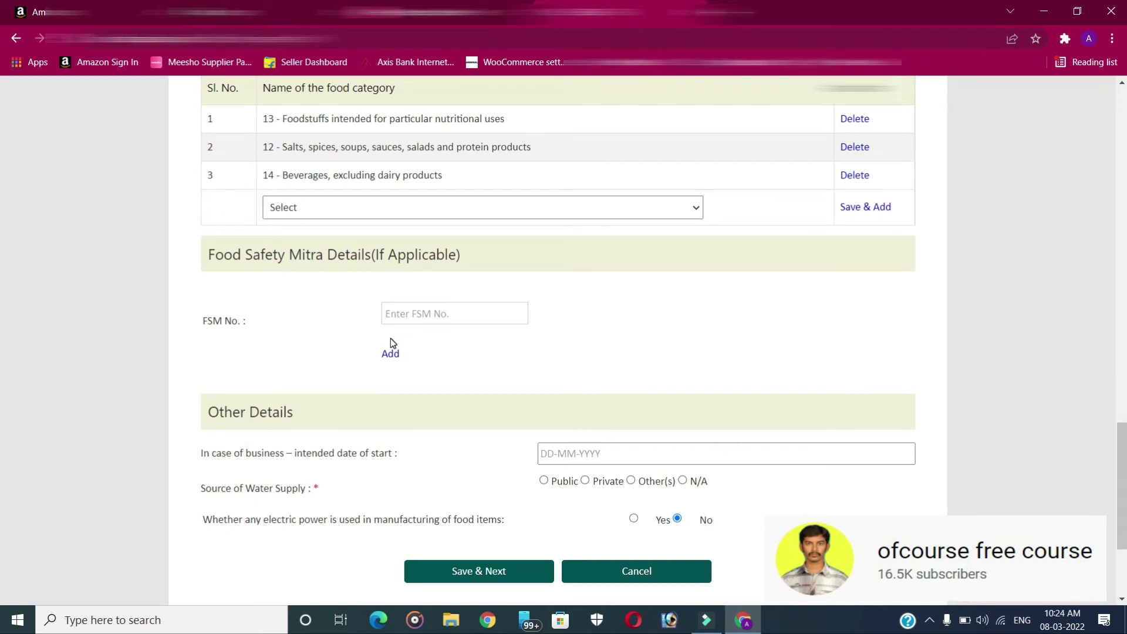
scroll(389, 338, down, 2)
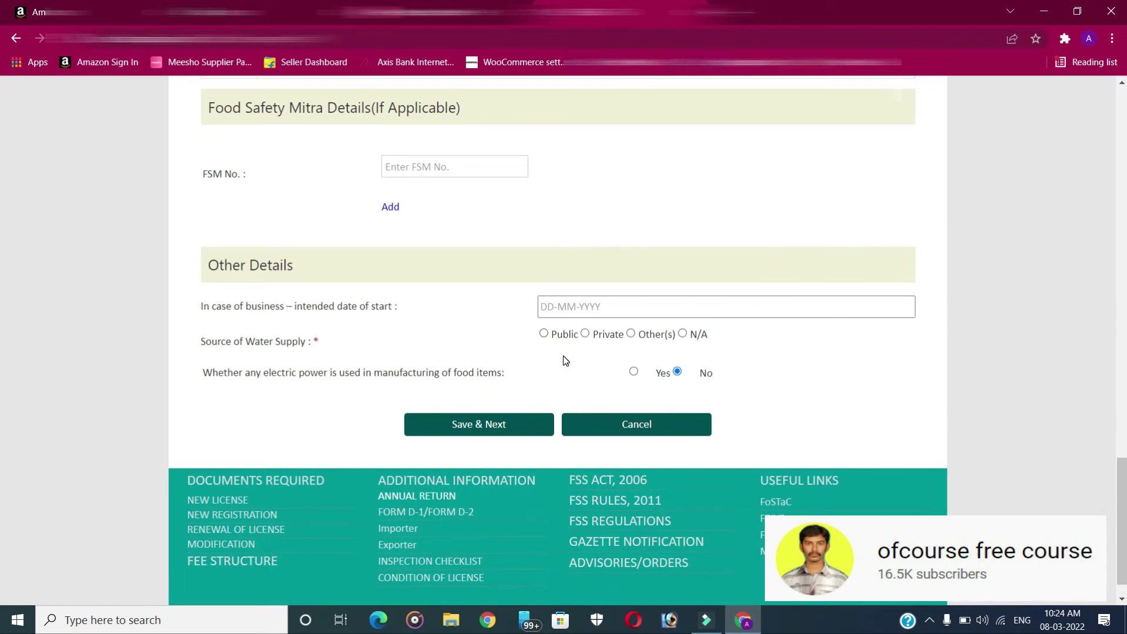
click(544, 333)
click(478, 425)
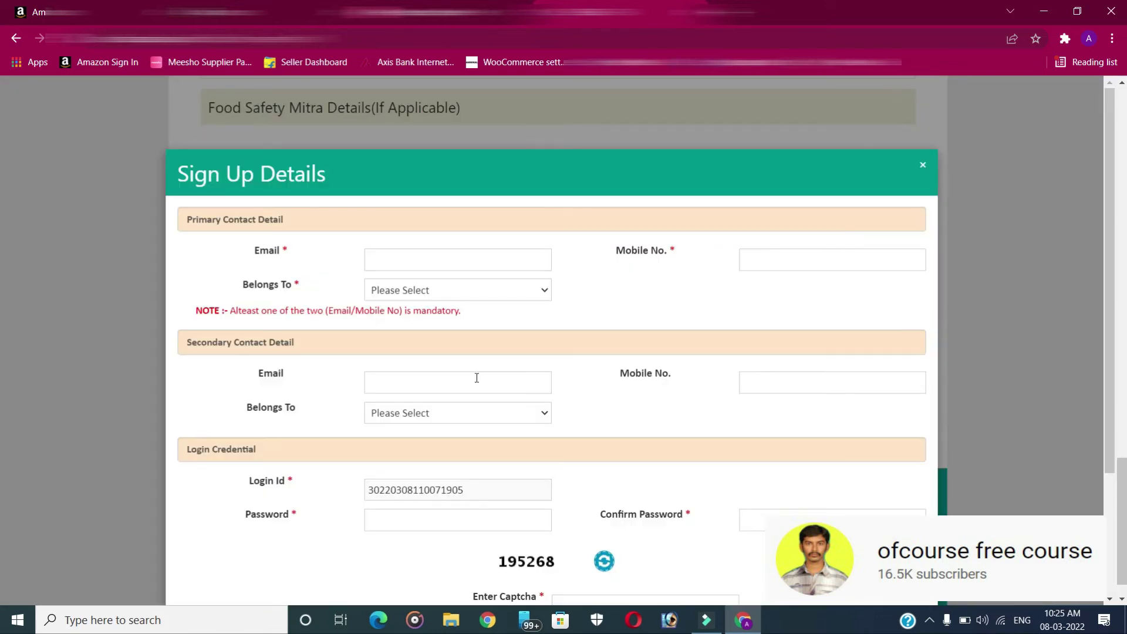
Enter the primary contact e-mail and mobile, marking both primary and secondary contacts as belonging to Self
click(417, 254)
key(ctrl+v)
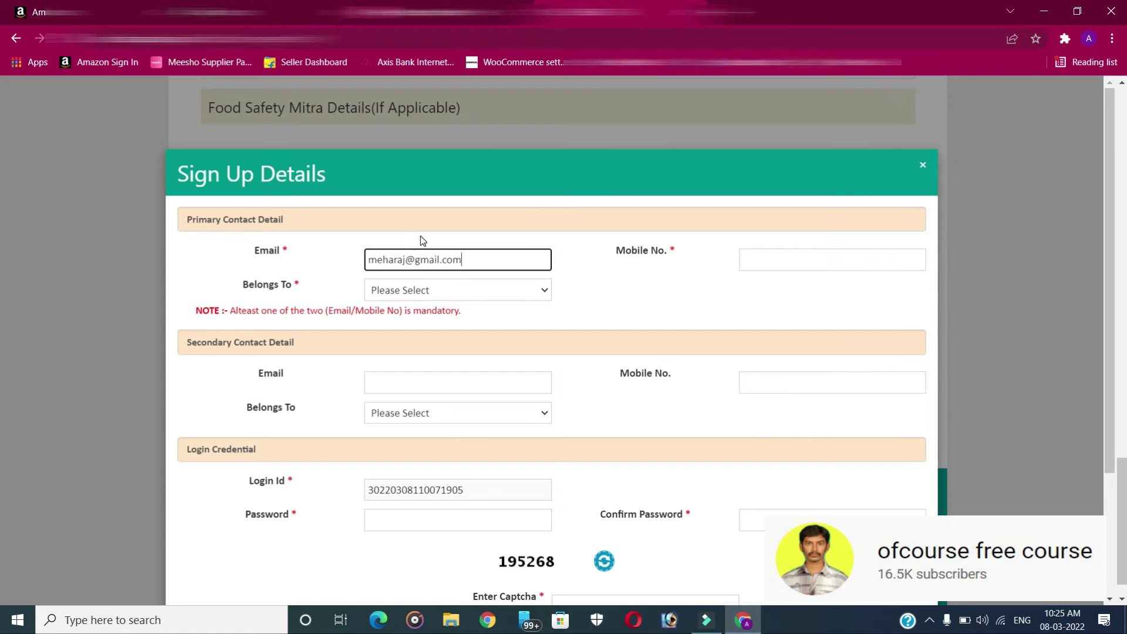
click(817, 247)
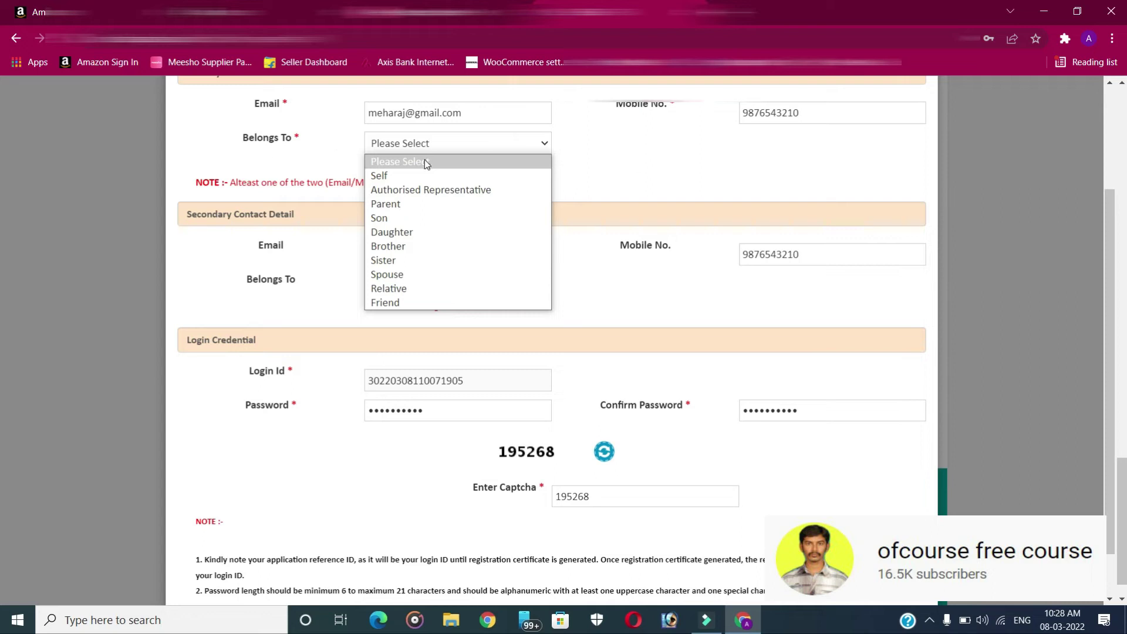
click(394, 177)
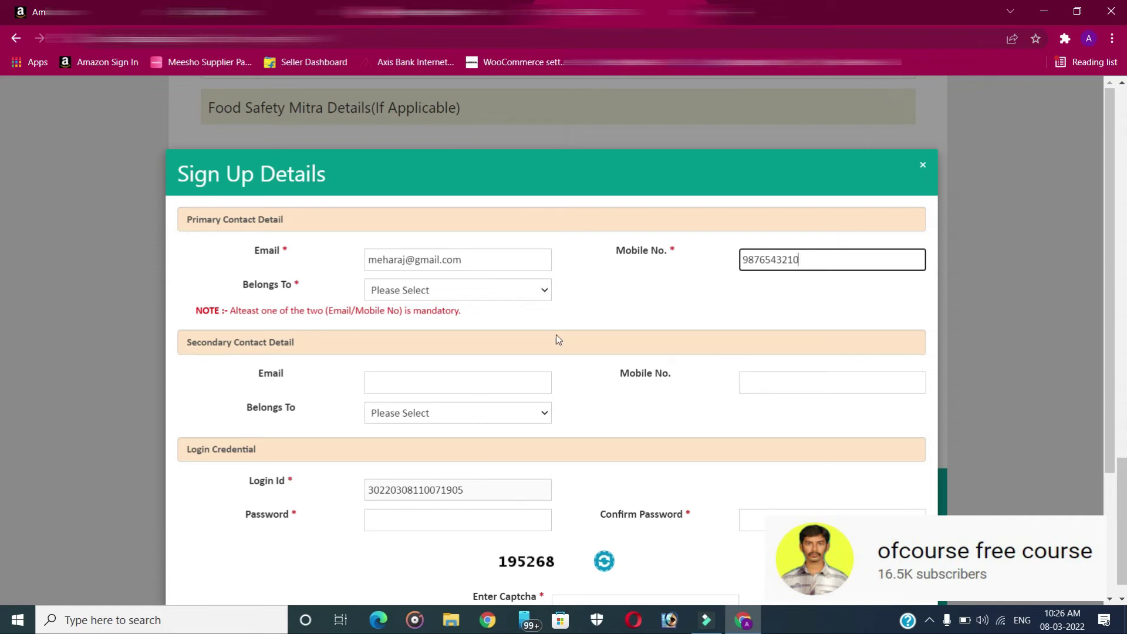
click(501, 263)
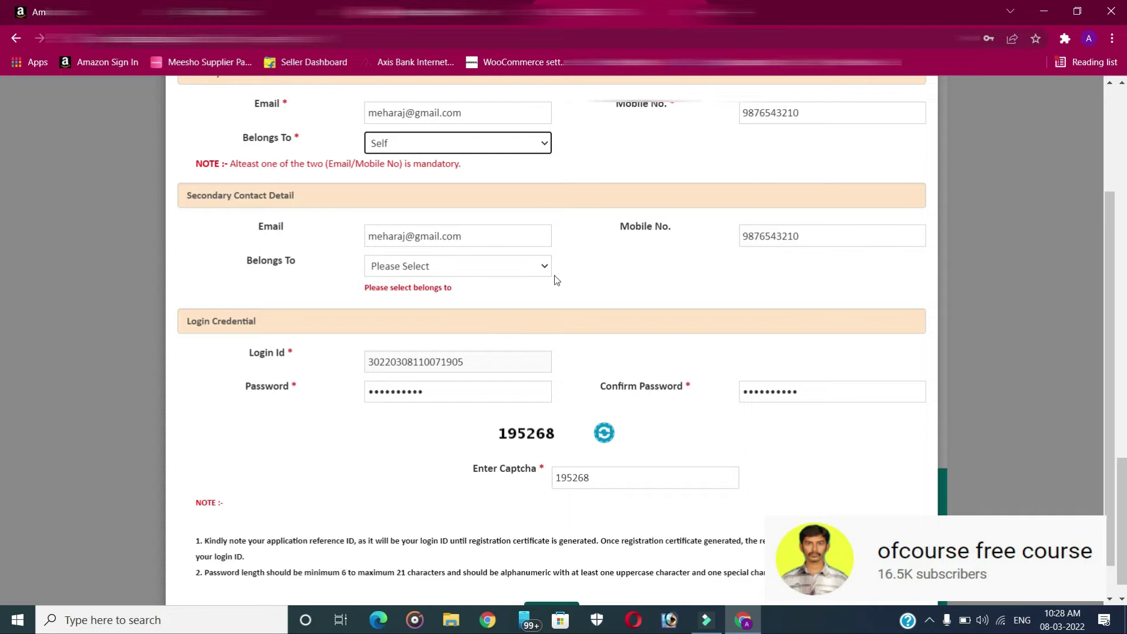
click(426, 270)
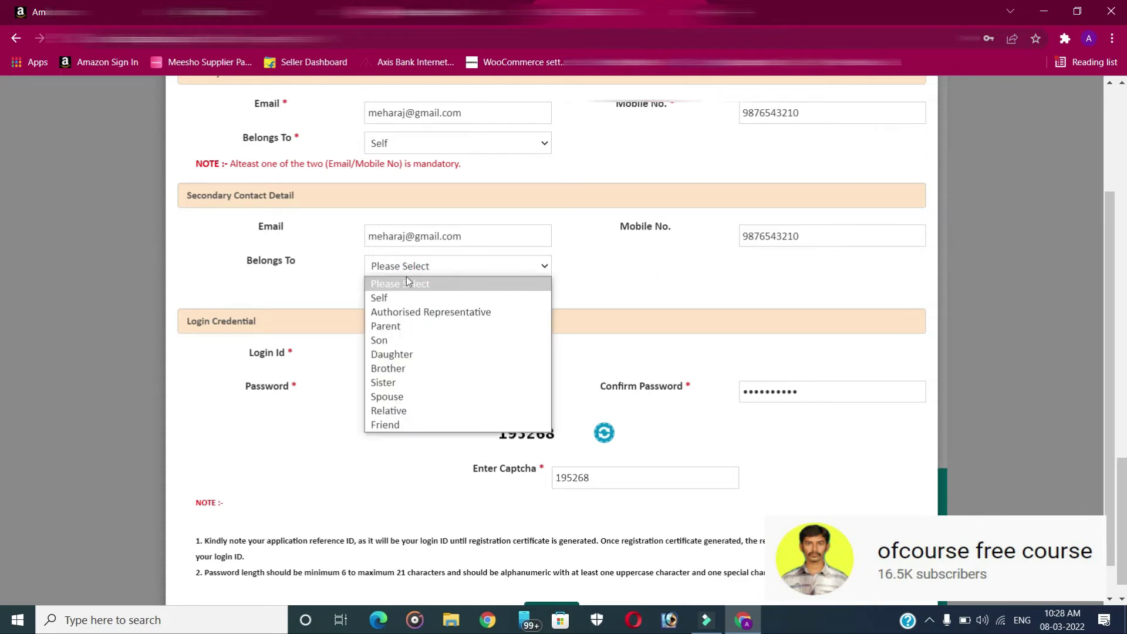
click(393, 298)
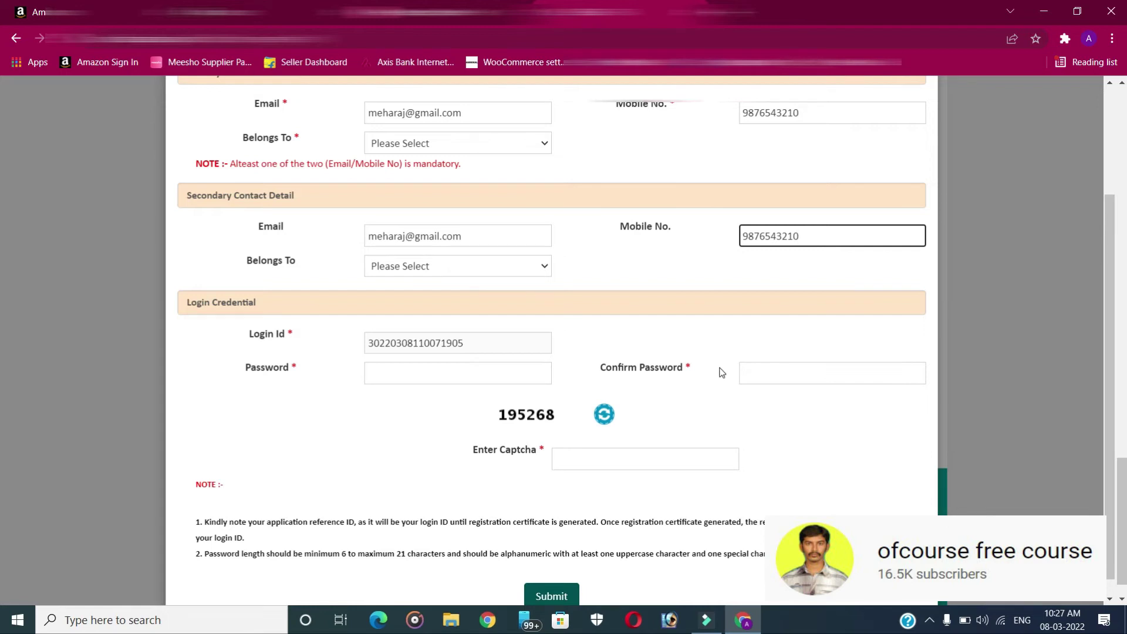
Fill both password fields from the saved password, type the captcha code and submit
click(437, 374)
click(458, 399)
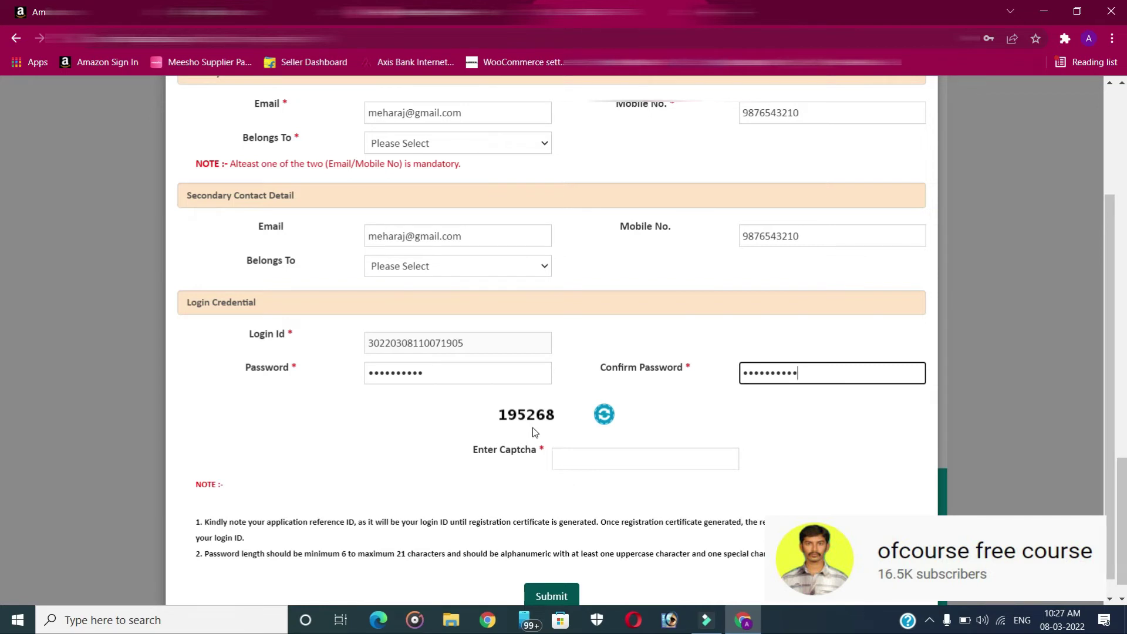
click(610, 460)
text(195268)
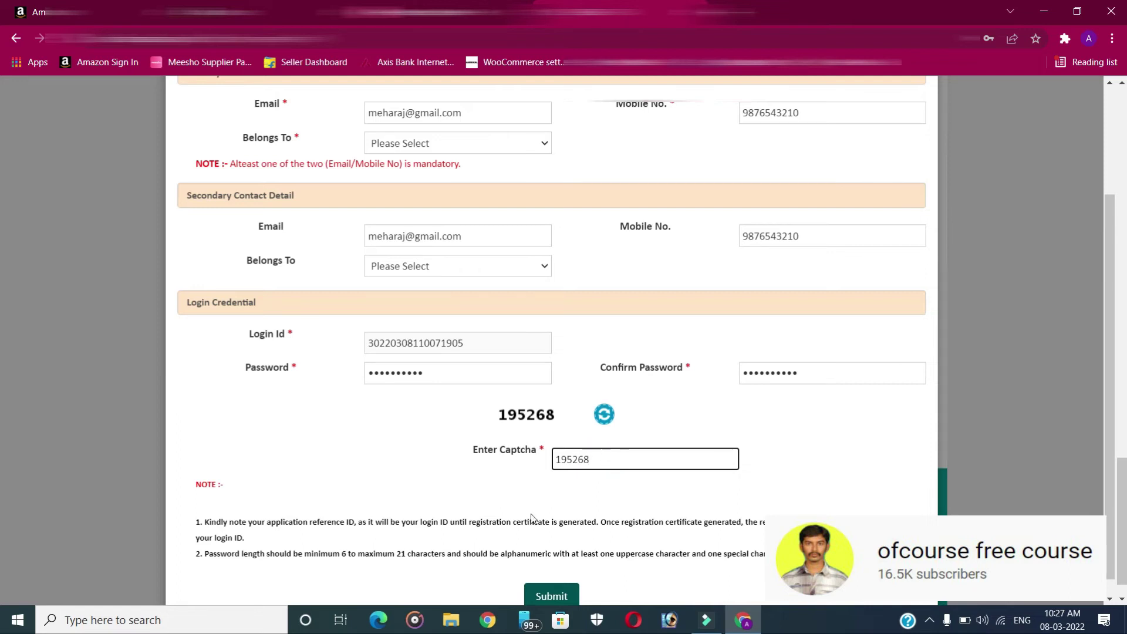
click(552, 595)
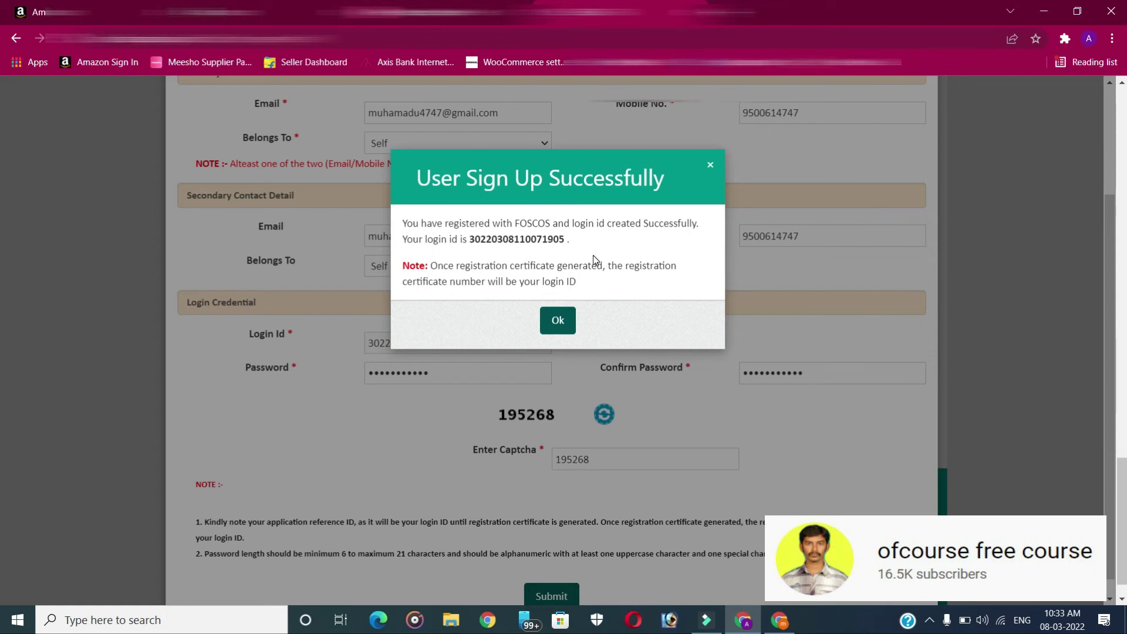
Confirm the User Sign Up Successfully dialog with Ok to reach the Upload Document(s)/Payment page
click(558, 320)
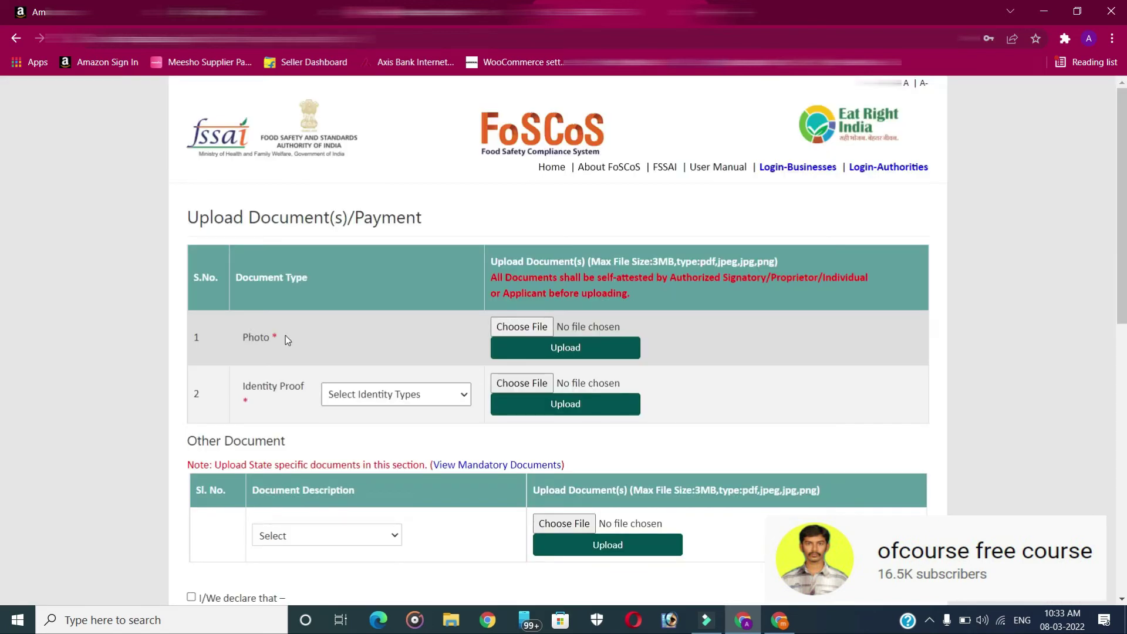
Upload the applicant photo, then an Aadhar Card image as identity proof
click(527, 330)
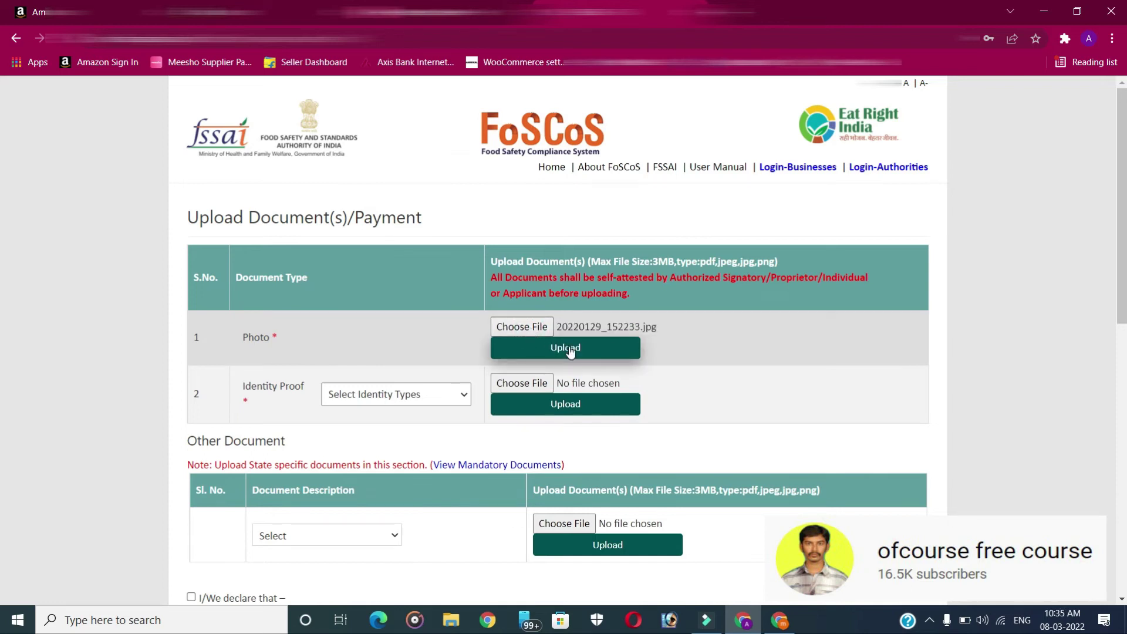
click(568, 348)
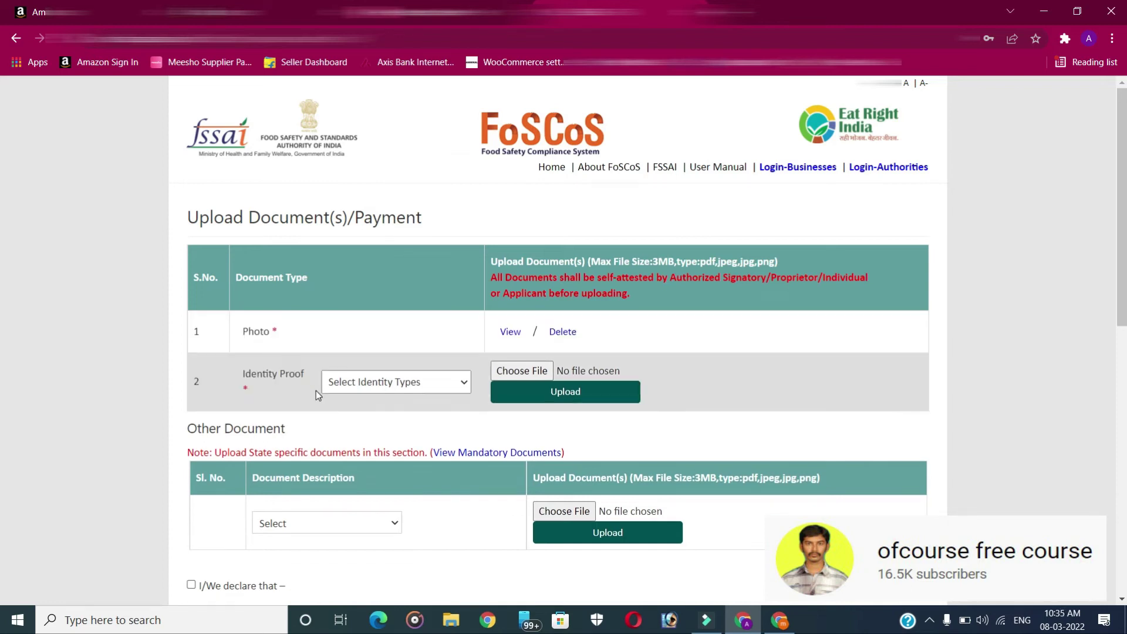
click(371, 385)
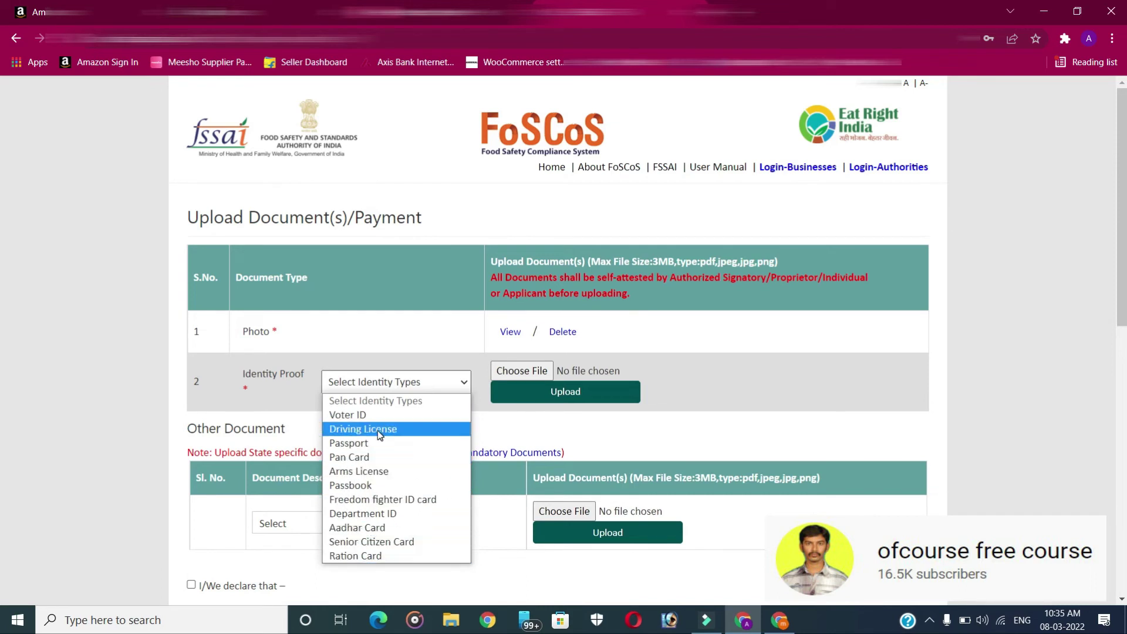
click(357, 527)
click(536, 372)
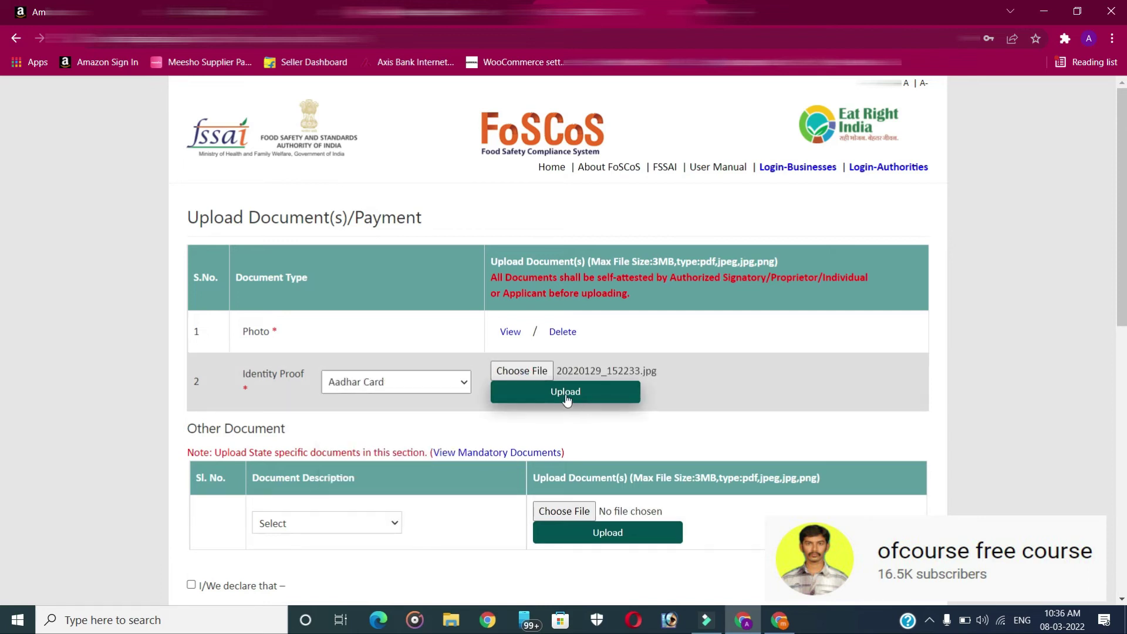
click(565, 397)
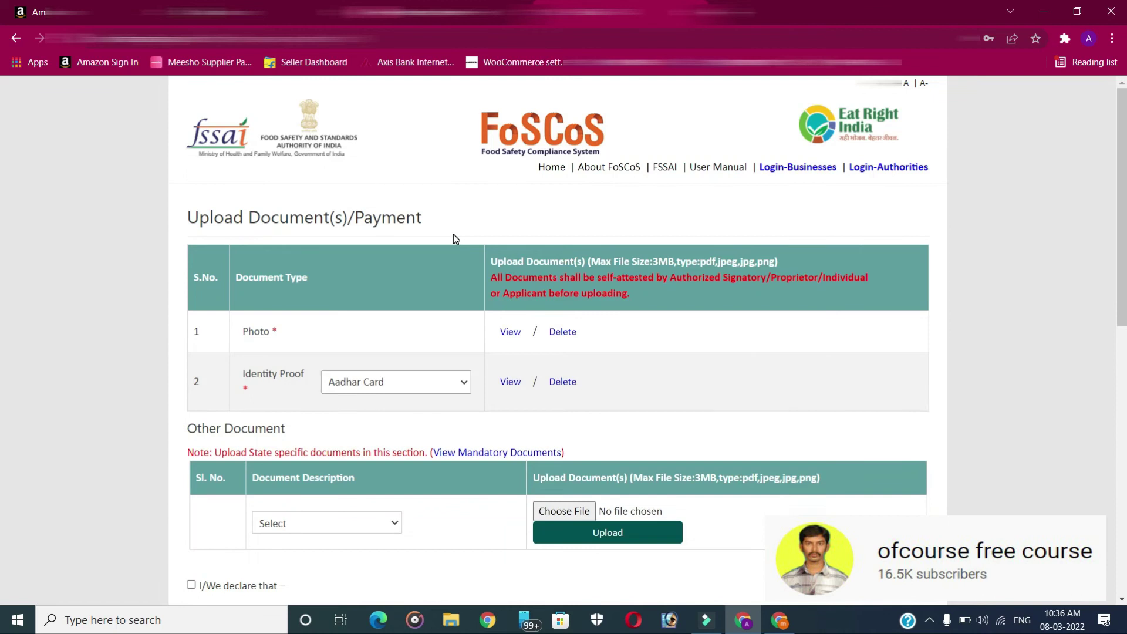
scroll(453, 234, down, 2)
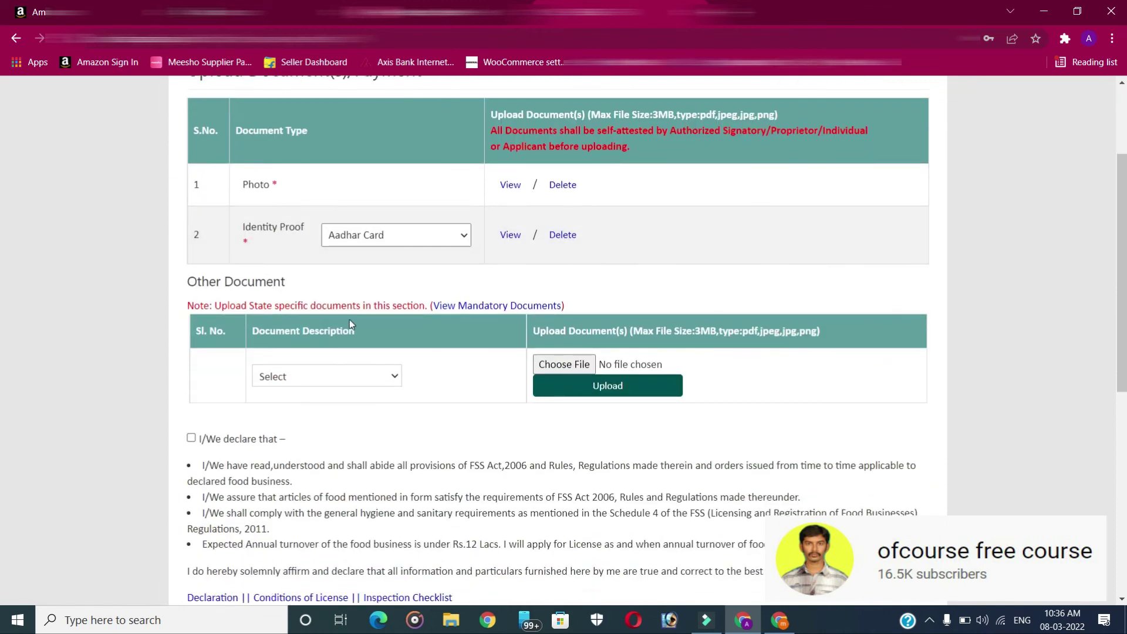
Upload a first Proof of Premises file under Other Document
click(315, 376)
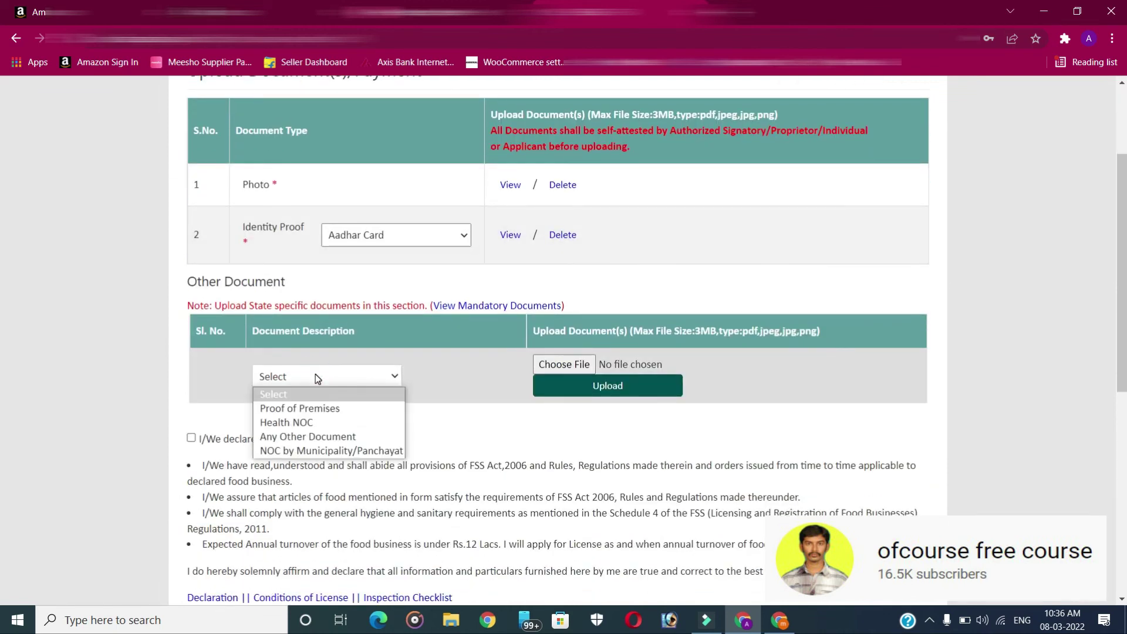
click(327, 409)
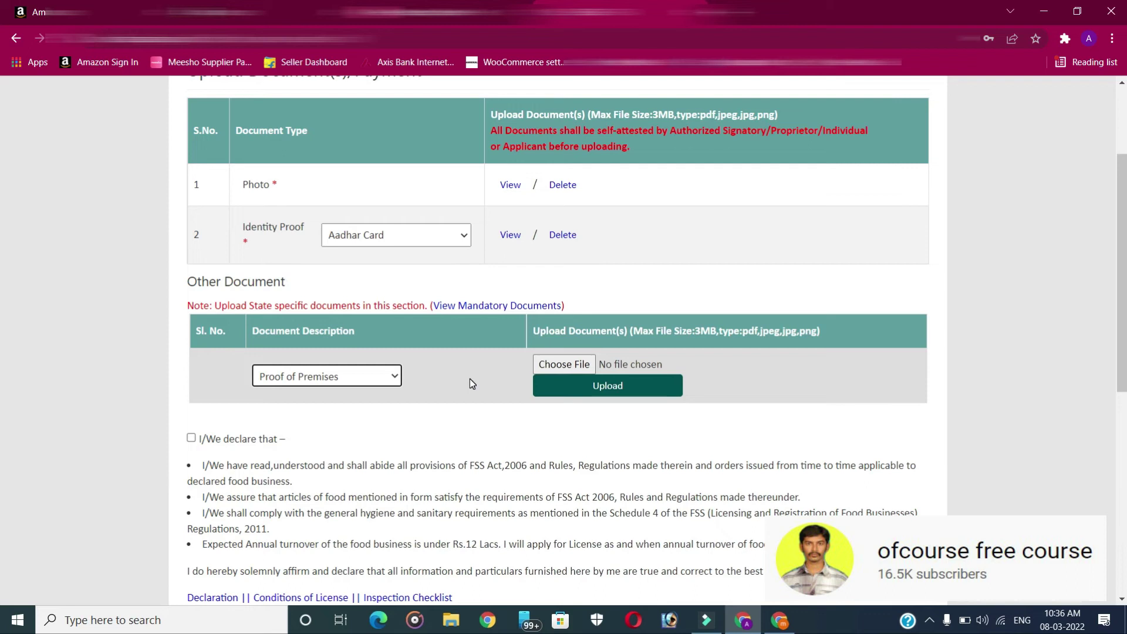
click(565, 364)
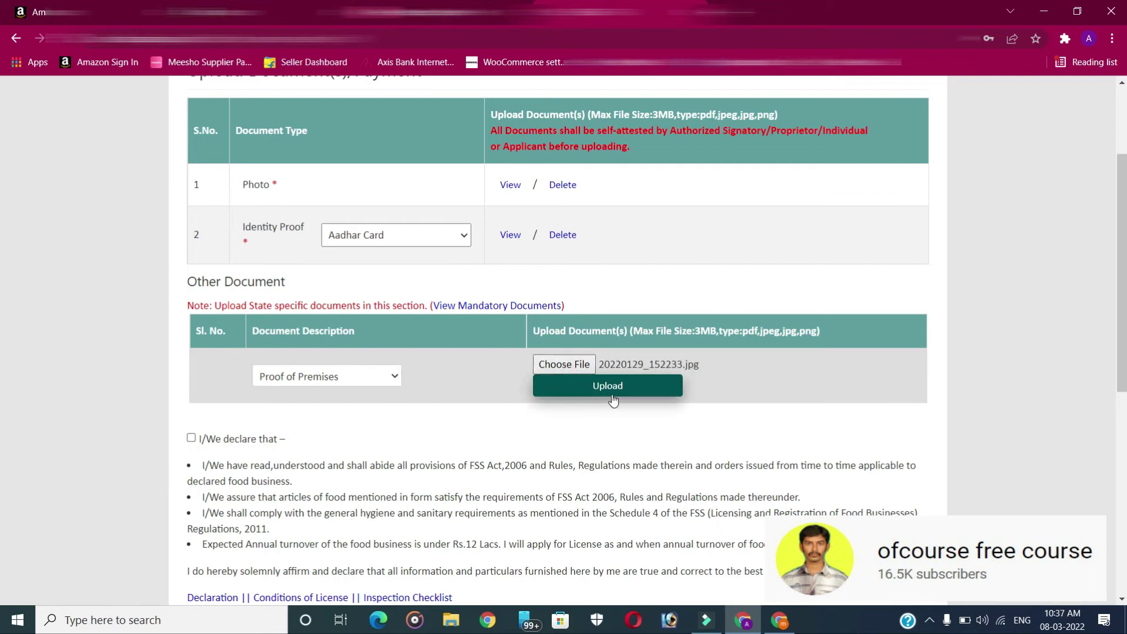
click(613, 391)
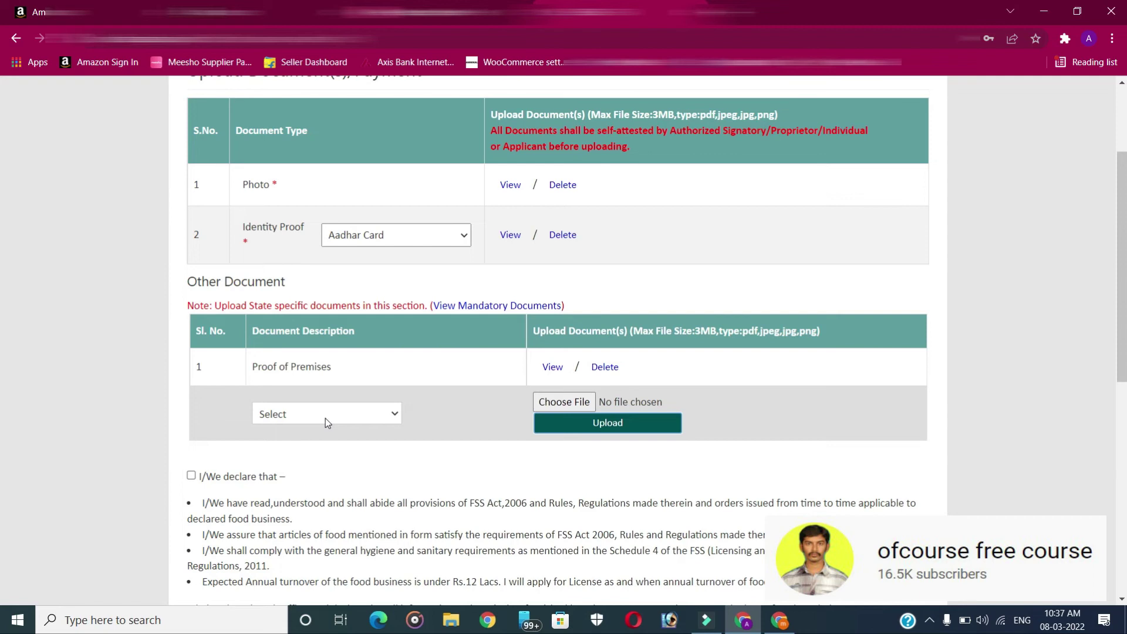
Upload a second Proof of Premises file under Other Document
click(322, 416)
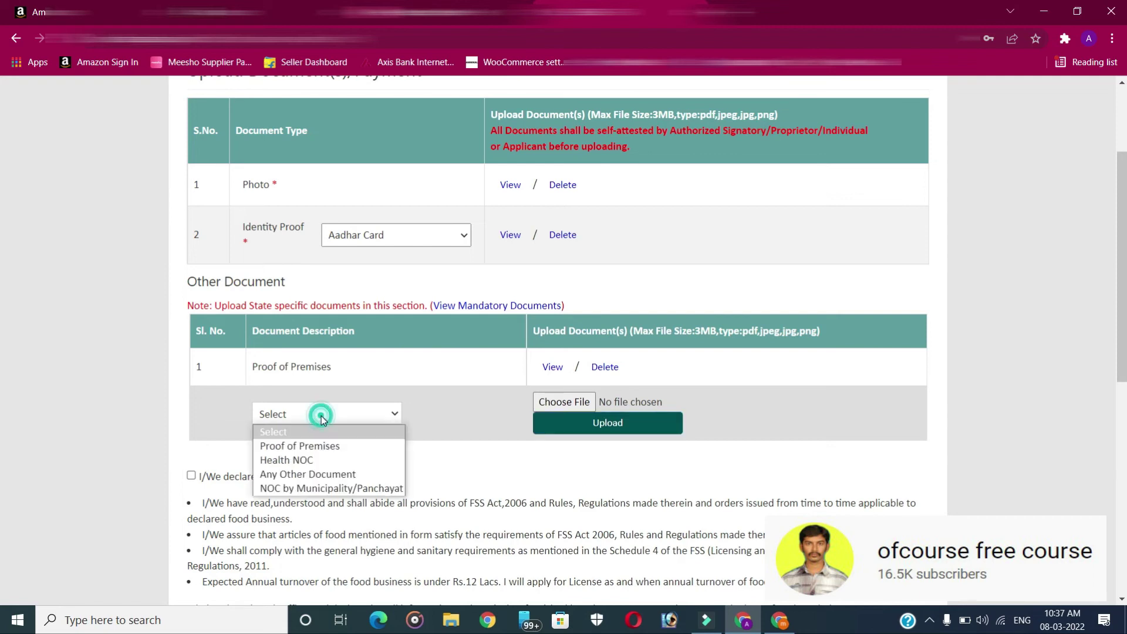
click(321, 448)
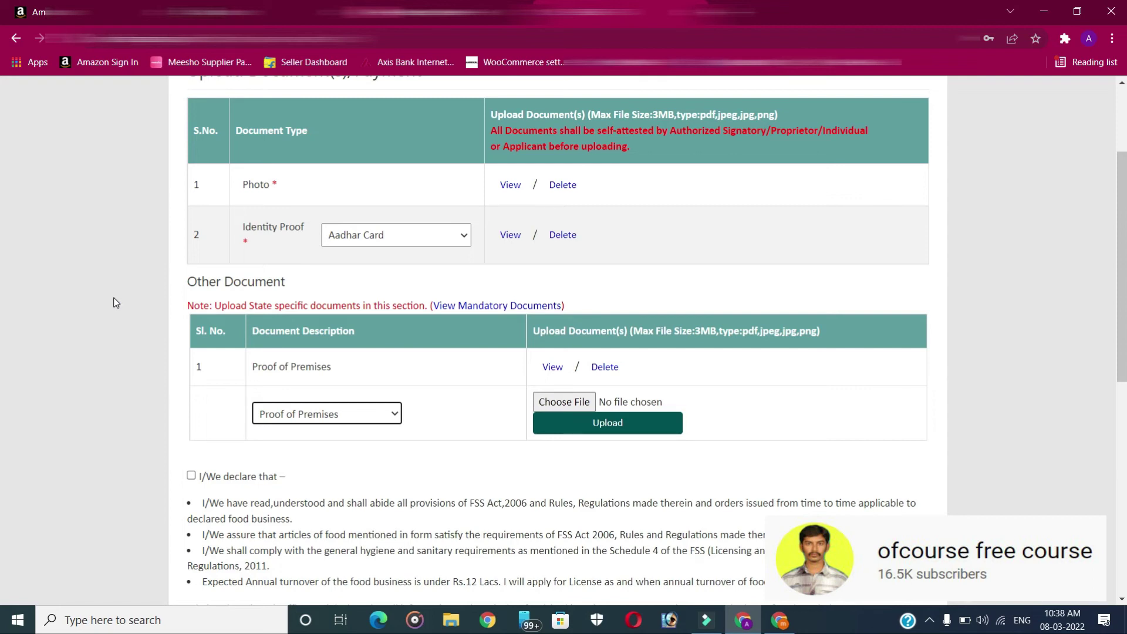
click(608, 423)
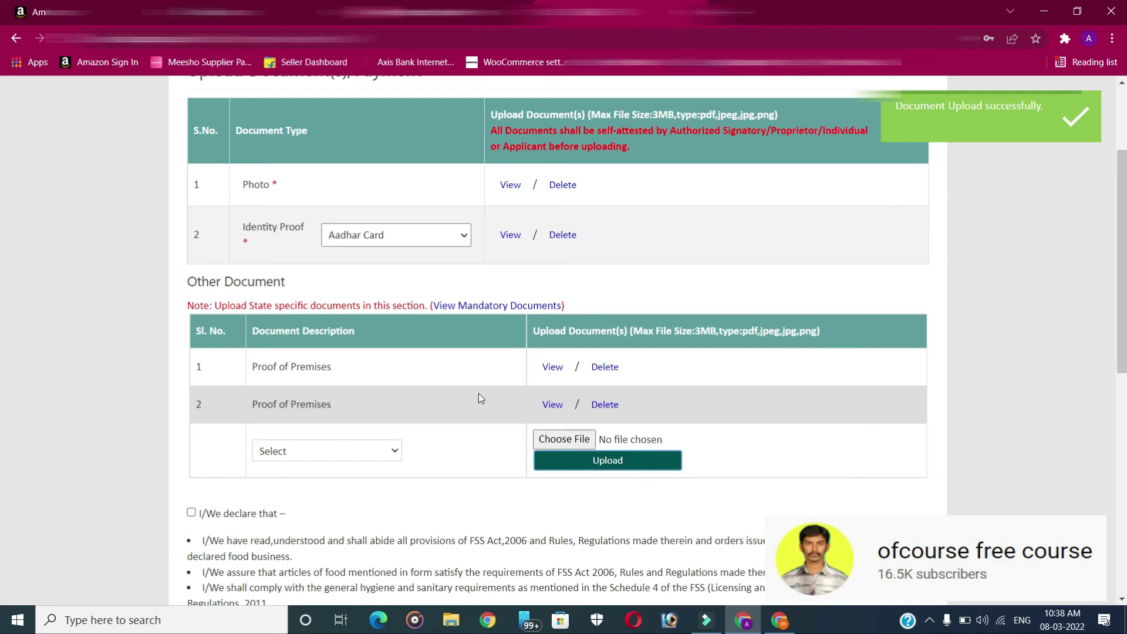
scroll(478, 398, down, 3)
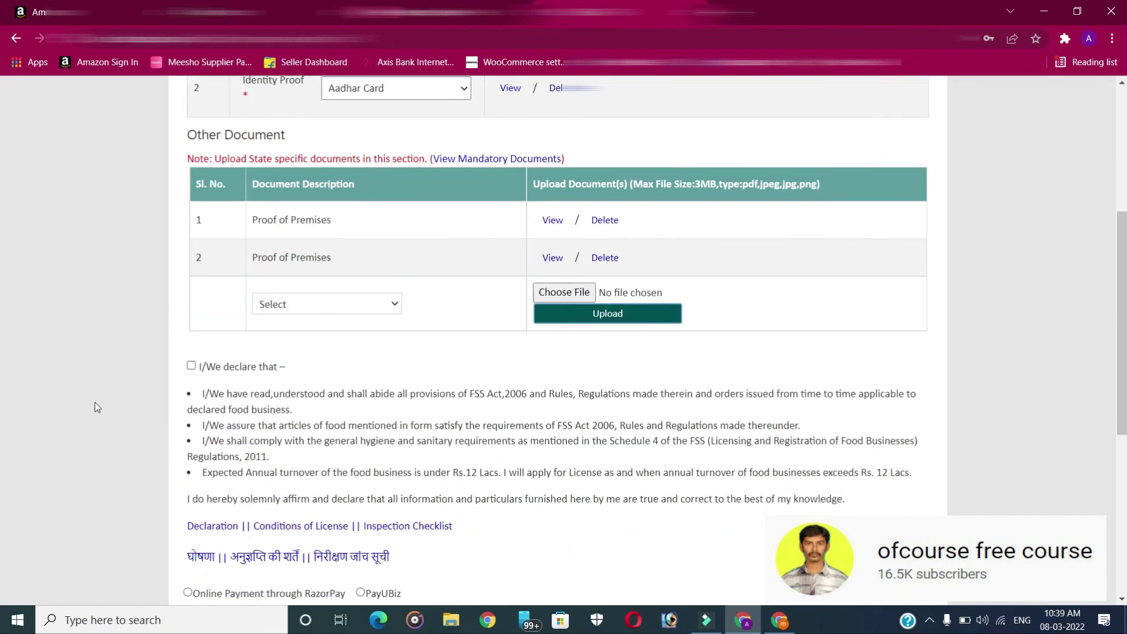
Accept the 'I/We declare that' applicant declaration
click(191, 367)
scroll(348, 365, down, 2)
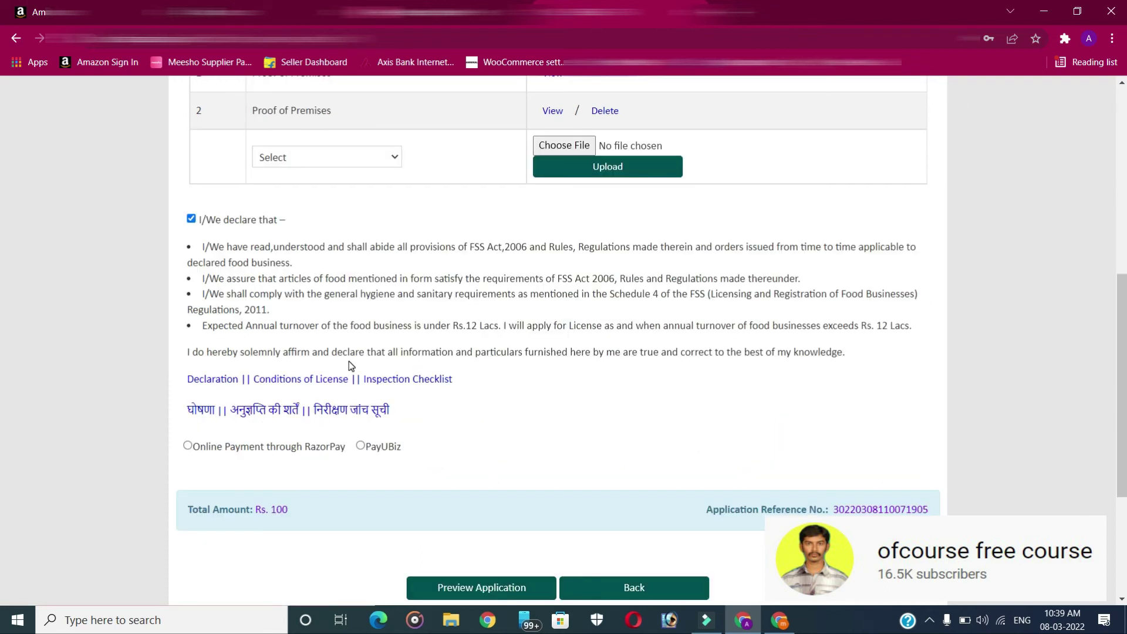
scroll(349, 359, down, 2)
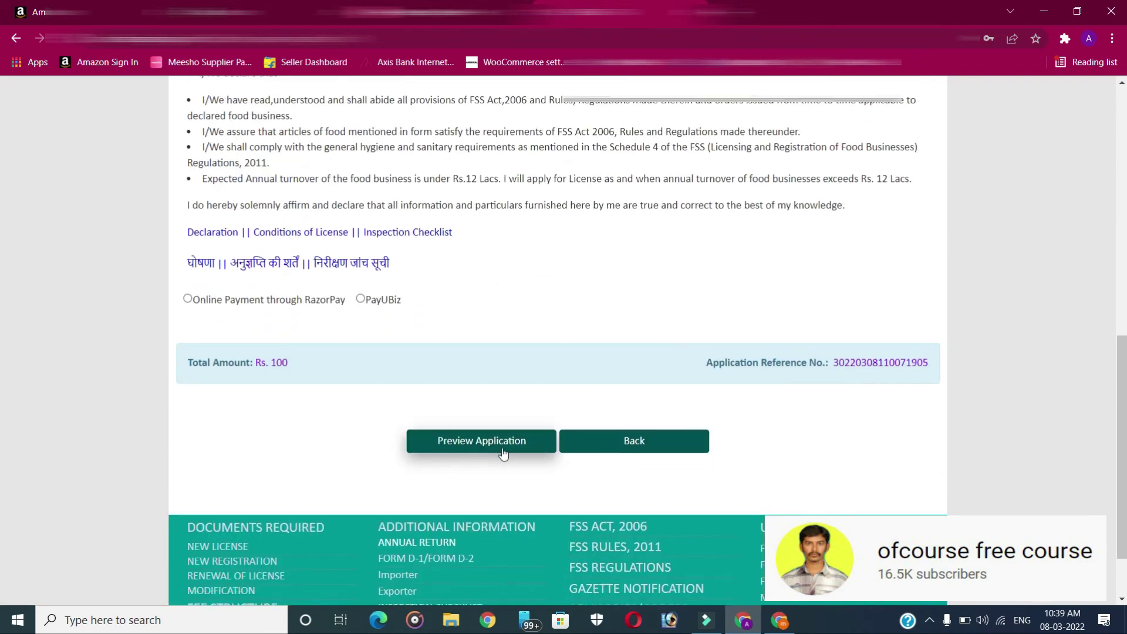
Review the Form A preview, then select Online Payment through RazorPay
click(489, 445)
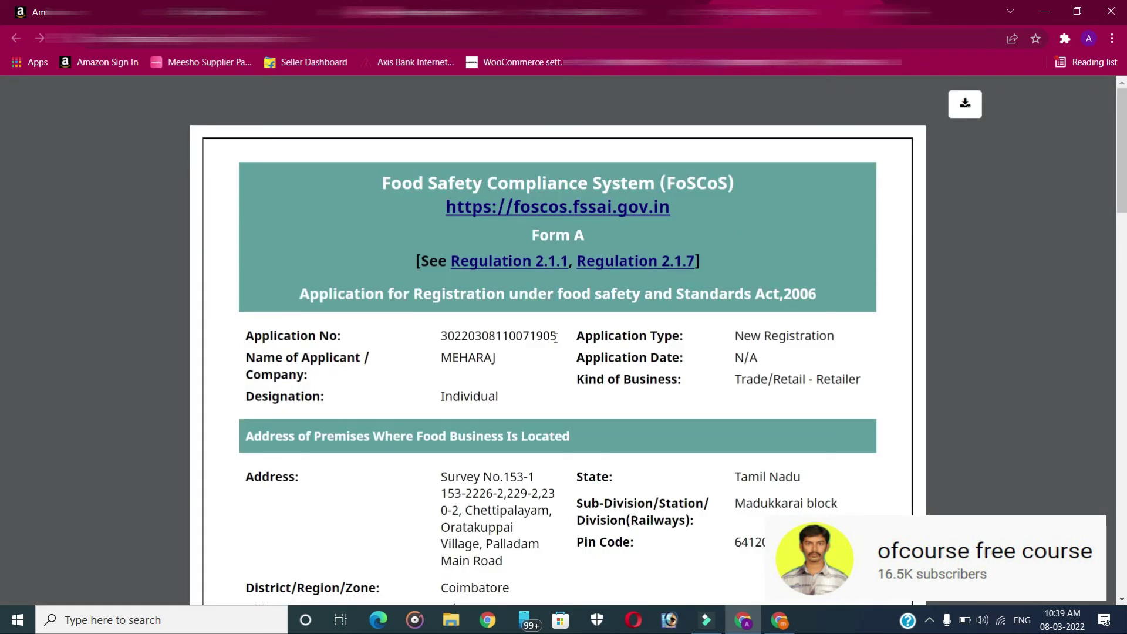
scroll(556, 337, down, 1)
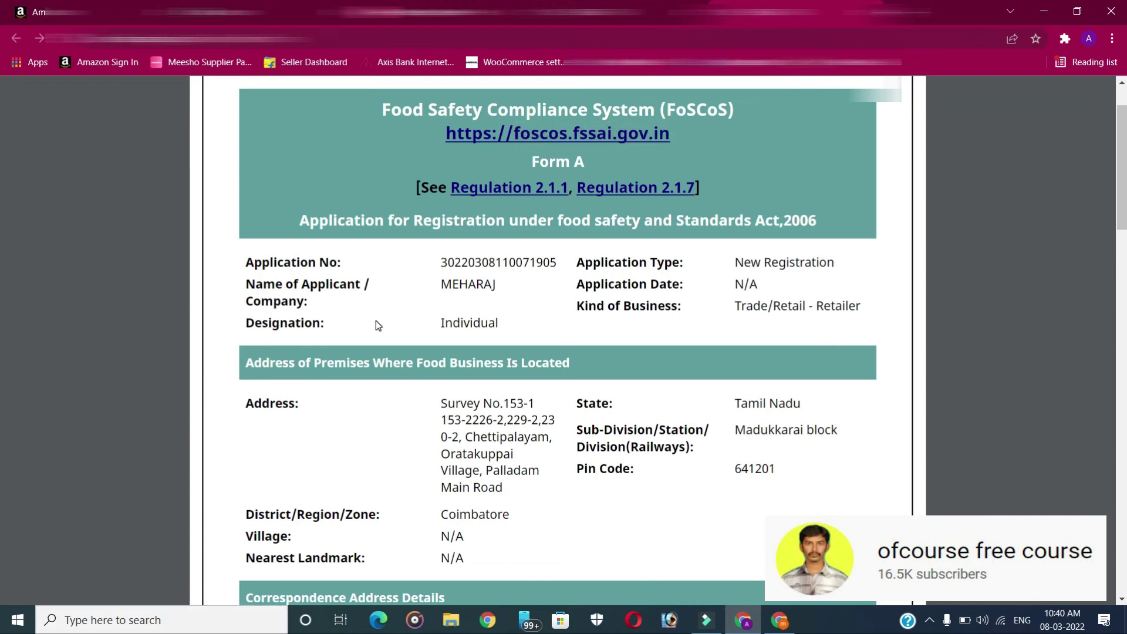
key(ctrl+w)
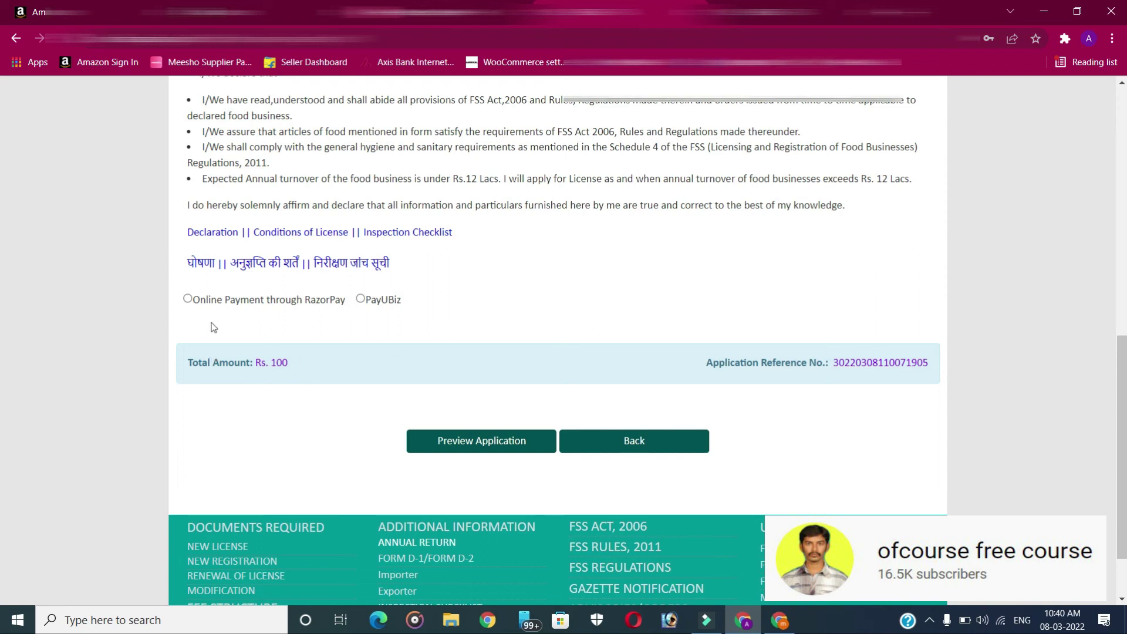
click(187, 300)
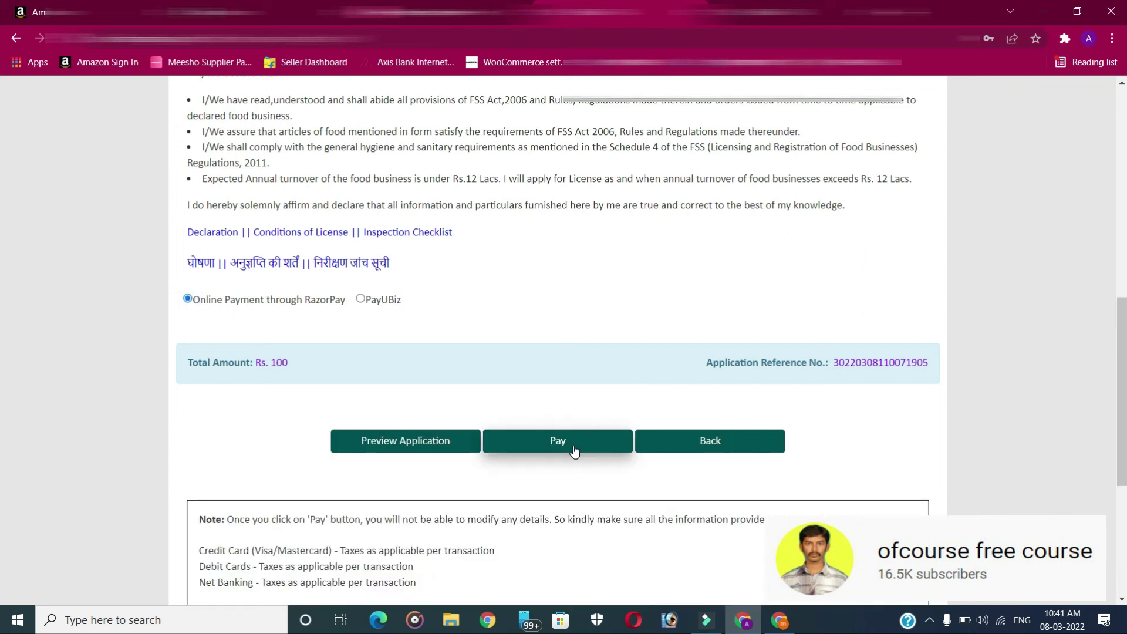
Start the ₹100 Razorpay payment and switch the method to UPI
click(574, 451)
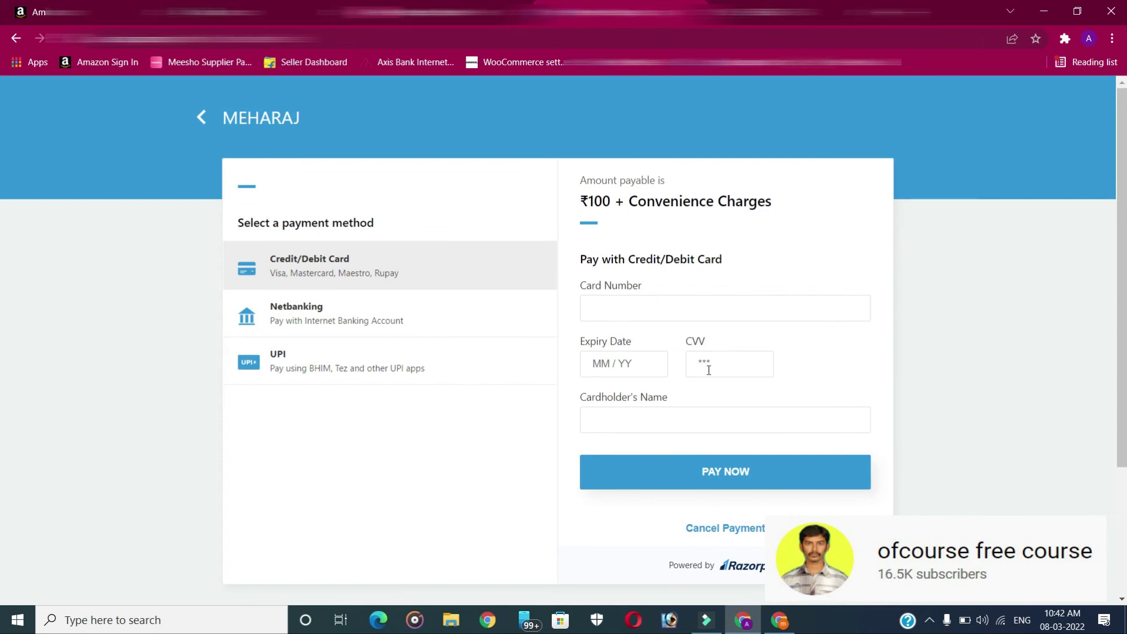
click(440, 376)
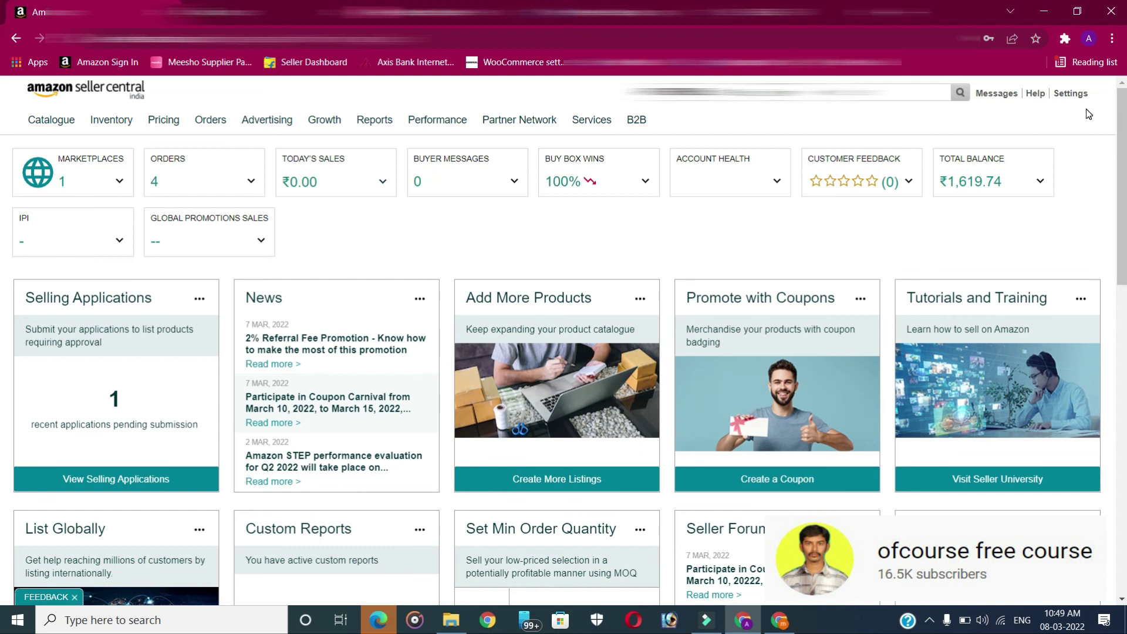
From Account Info services, add a fulfillment centre and continue registration for TAMIL NADU
mouse_move(1088, 103)
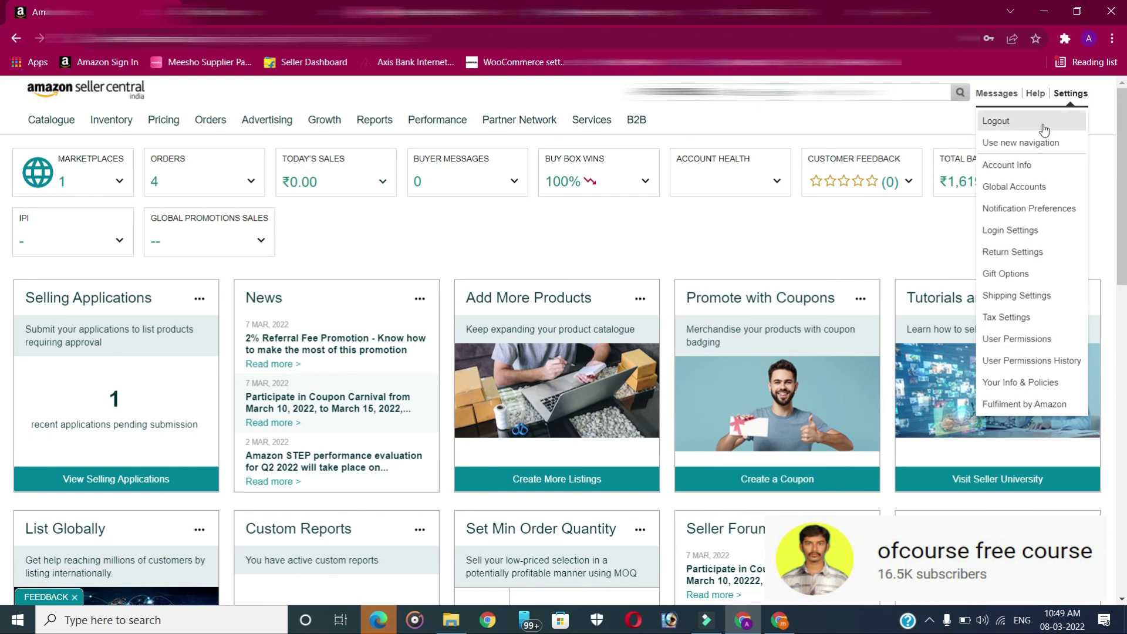
click(1010, 165)
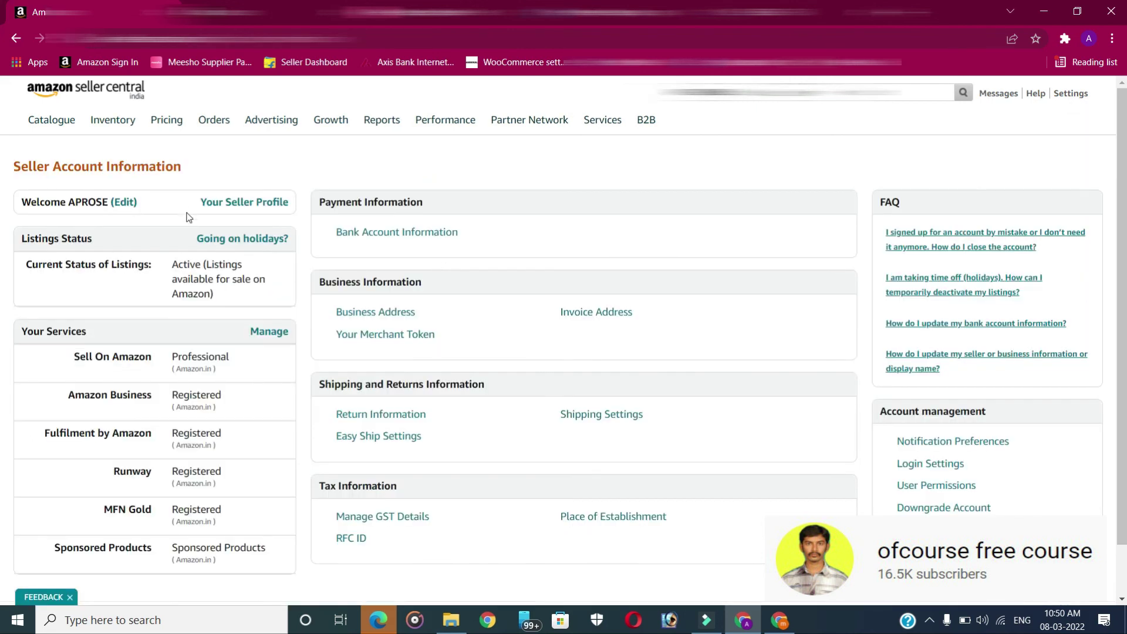
click(270, 333)
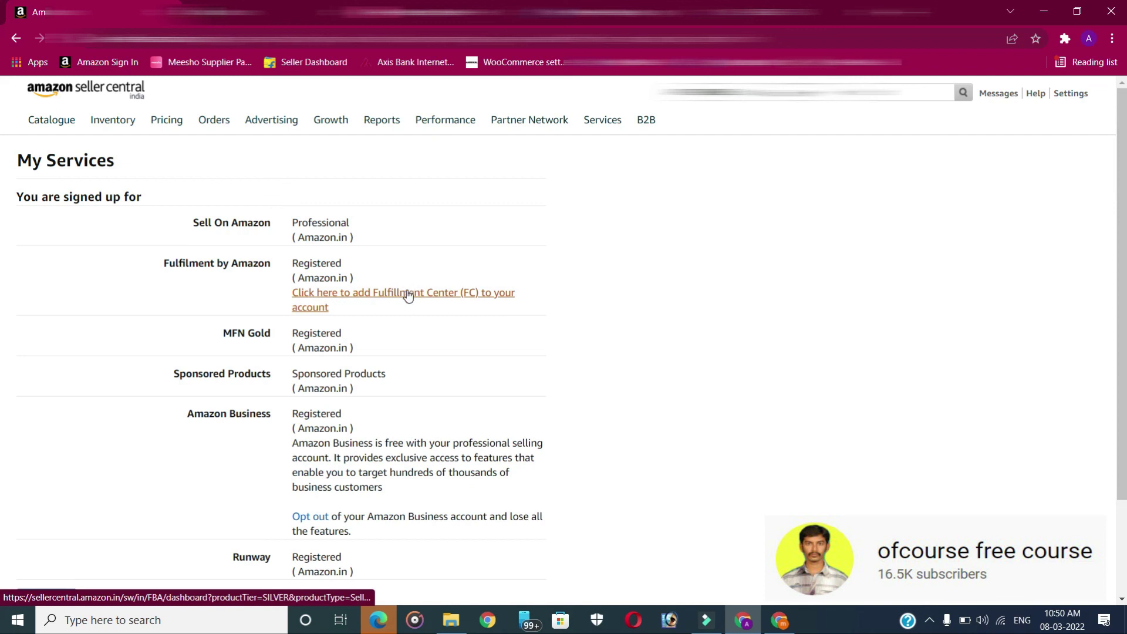
click(408, 295)
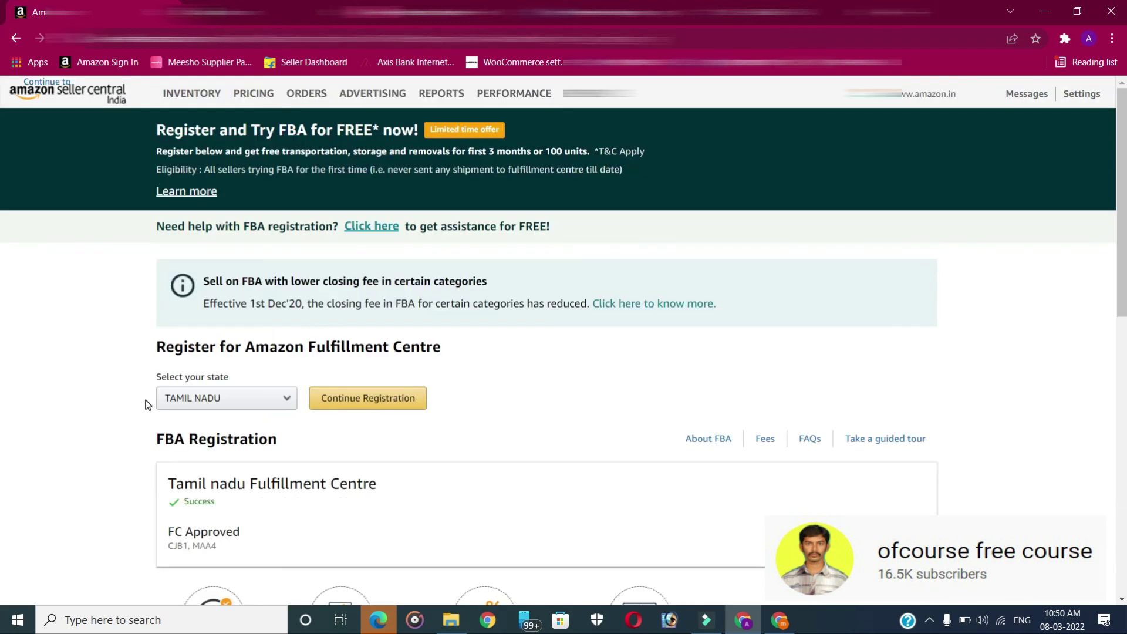
click(221, 397)
click(410, 453)
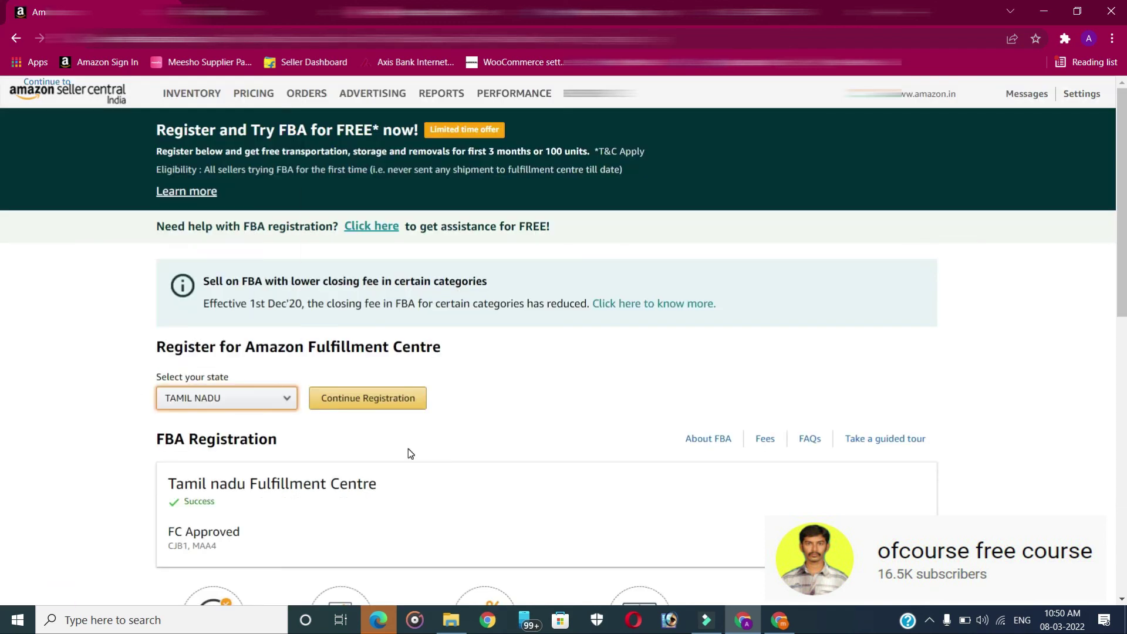
click(377, 400)
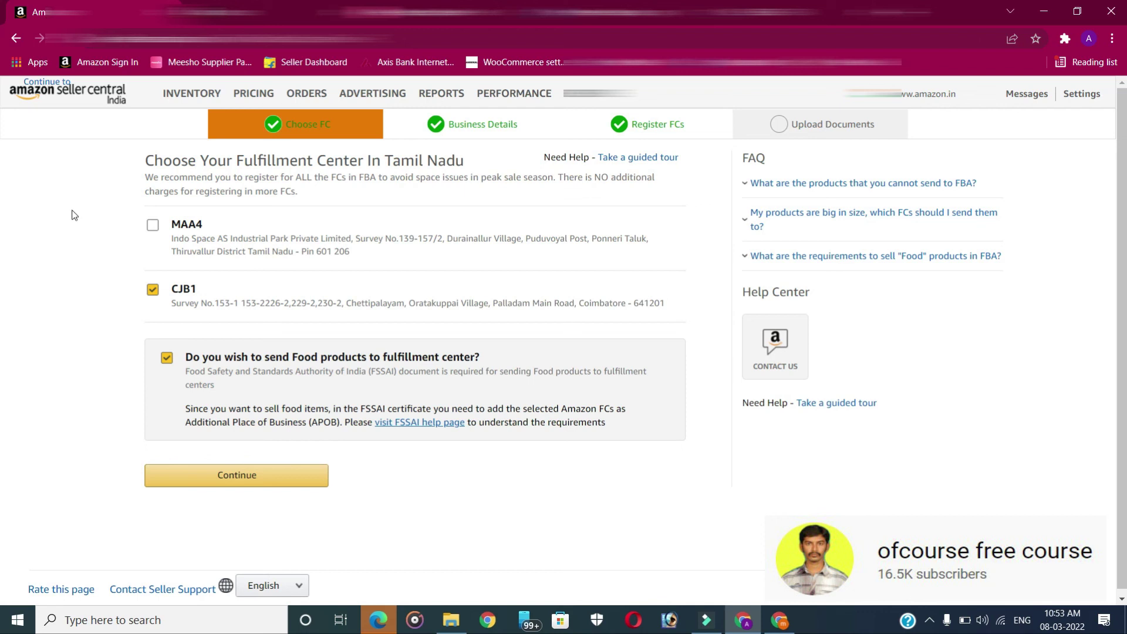
Keep only CJB1 selected, leaving MAA4 unticked, and continue to business details
click(153, 226)
click(153, 225)
click(236, 475)
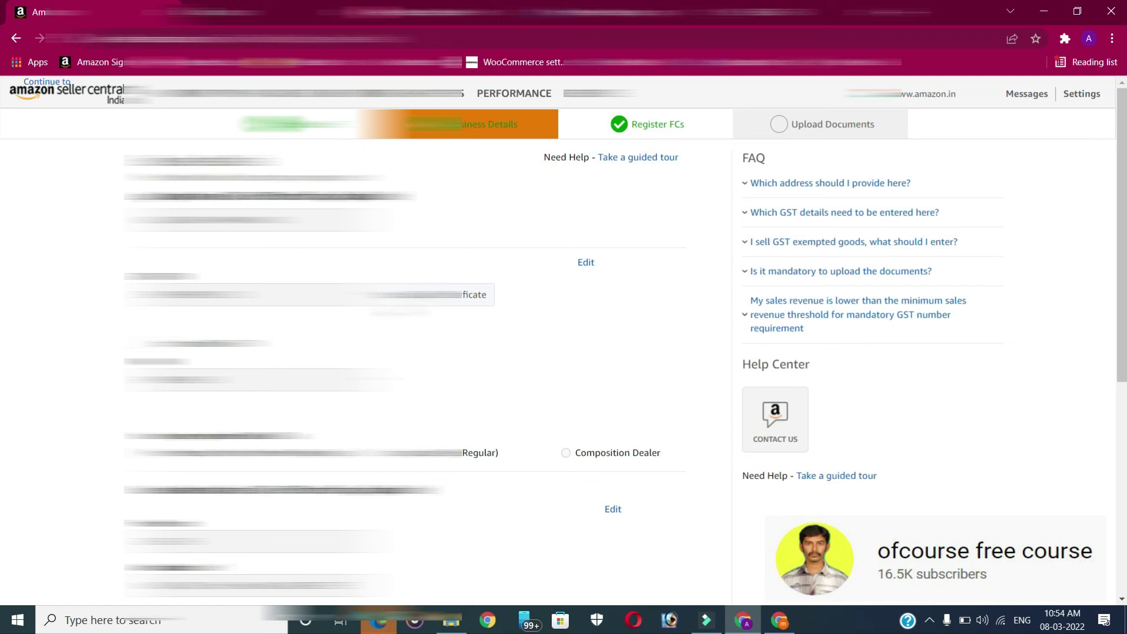
Confirm the business details and choose free Self-registration on GST portal
scroll(558, 341, down, 6)
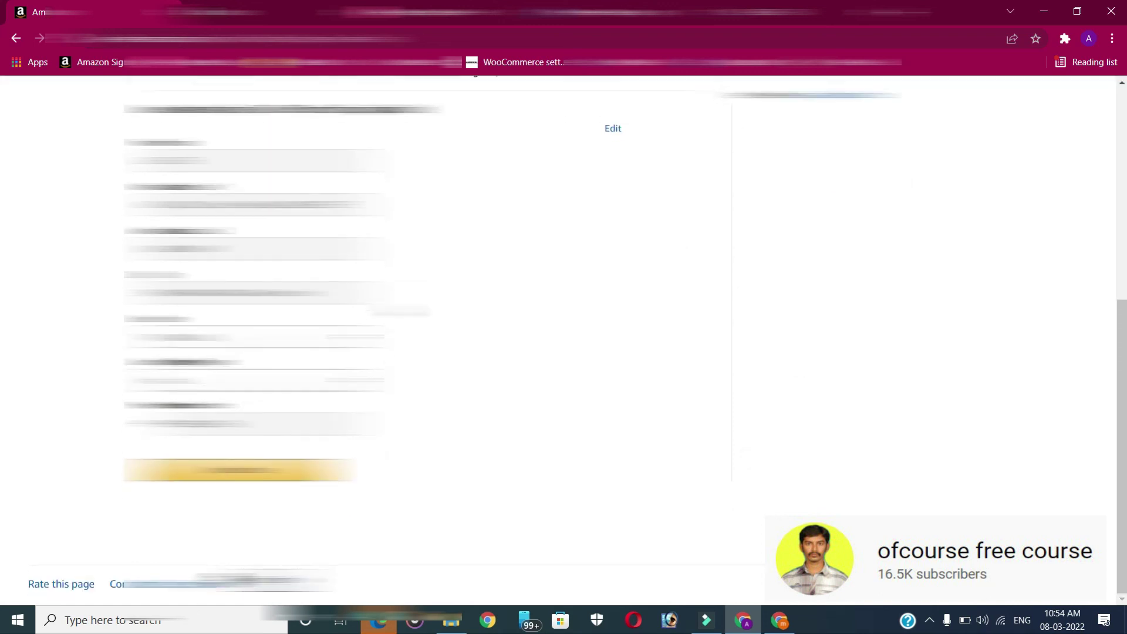
click(240, 470)
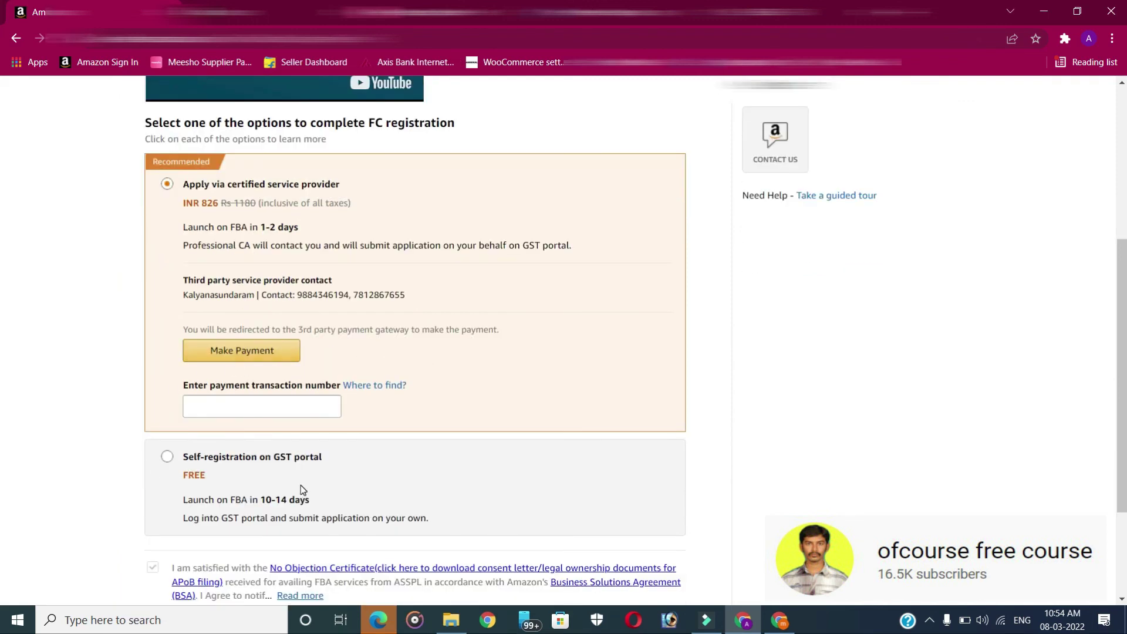
click(165, 456)
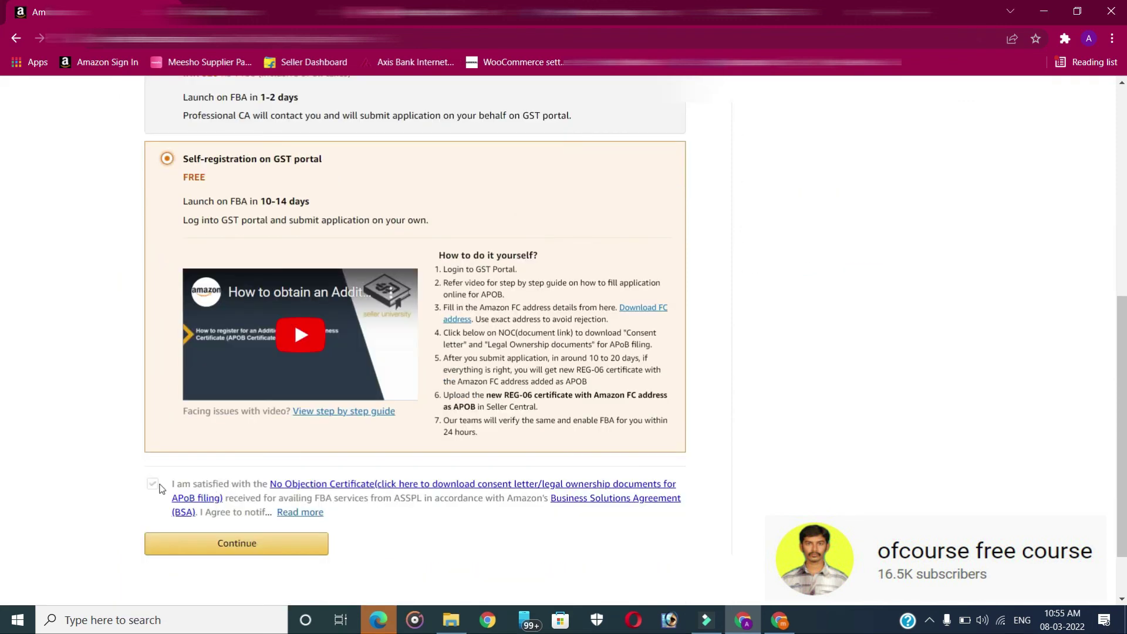